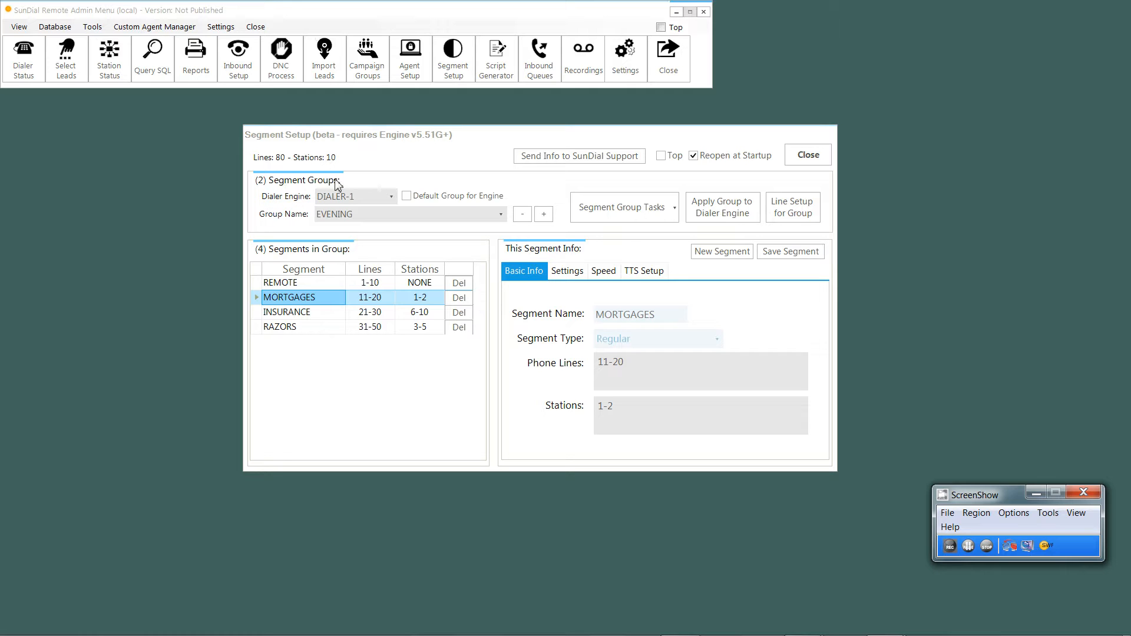
Step: Review the segments configured in the MORNING and EVENING segment groups, including the MORNING group's REMOTE segment
click(545, 215)
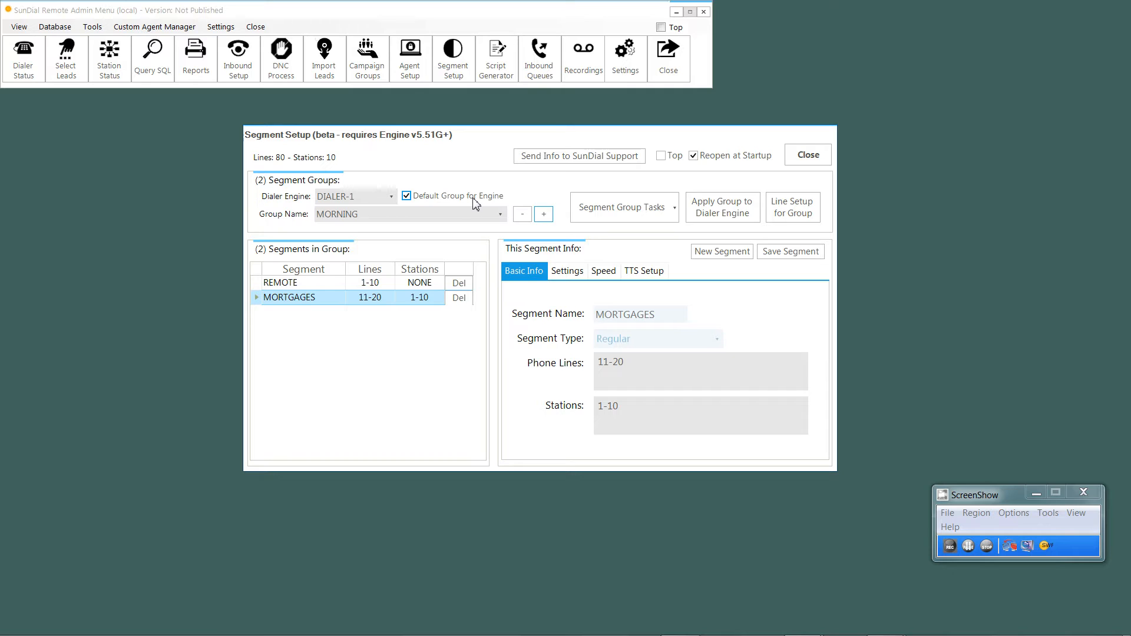
click(340, 285)
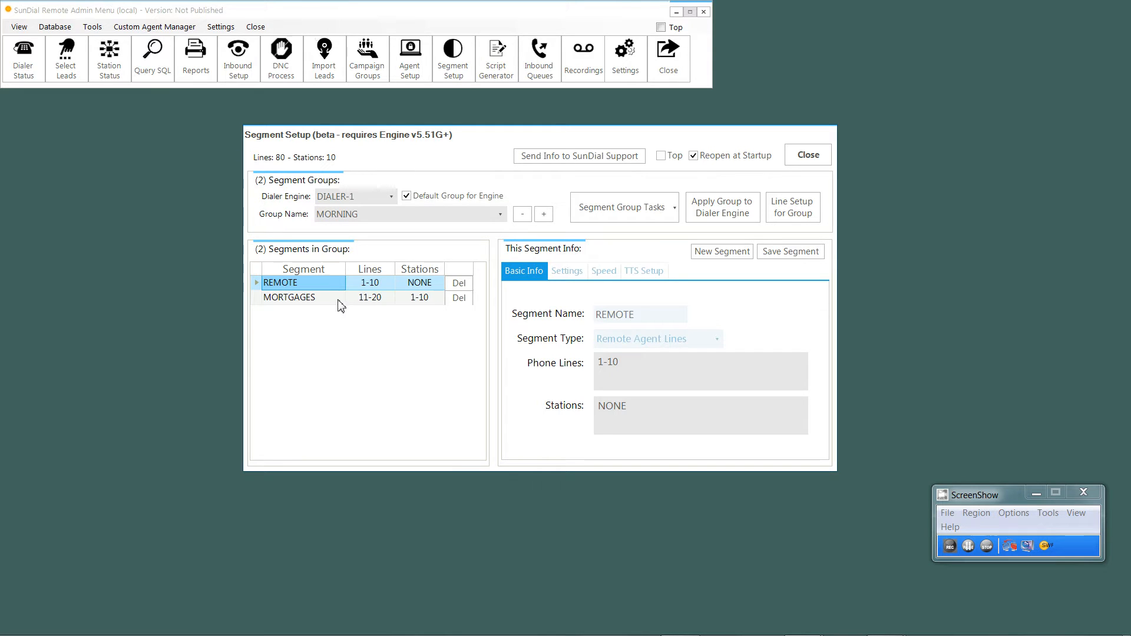
click(544, 214)
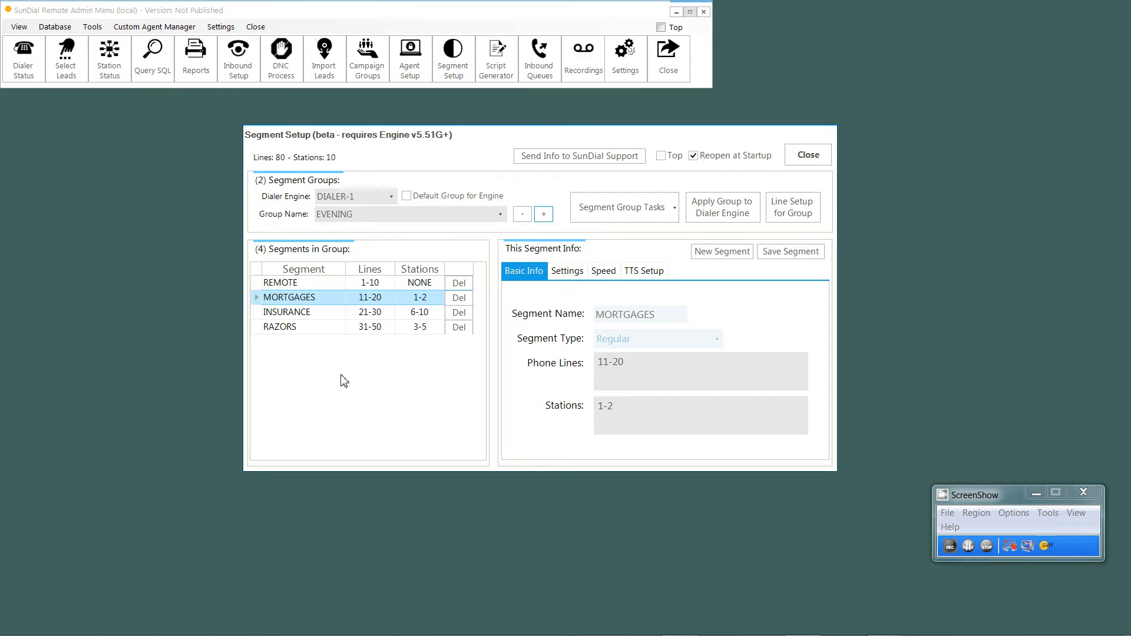
Step: Create a new segment group named AFTERNOON for DIALER-1
click(659, 206)
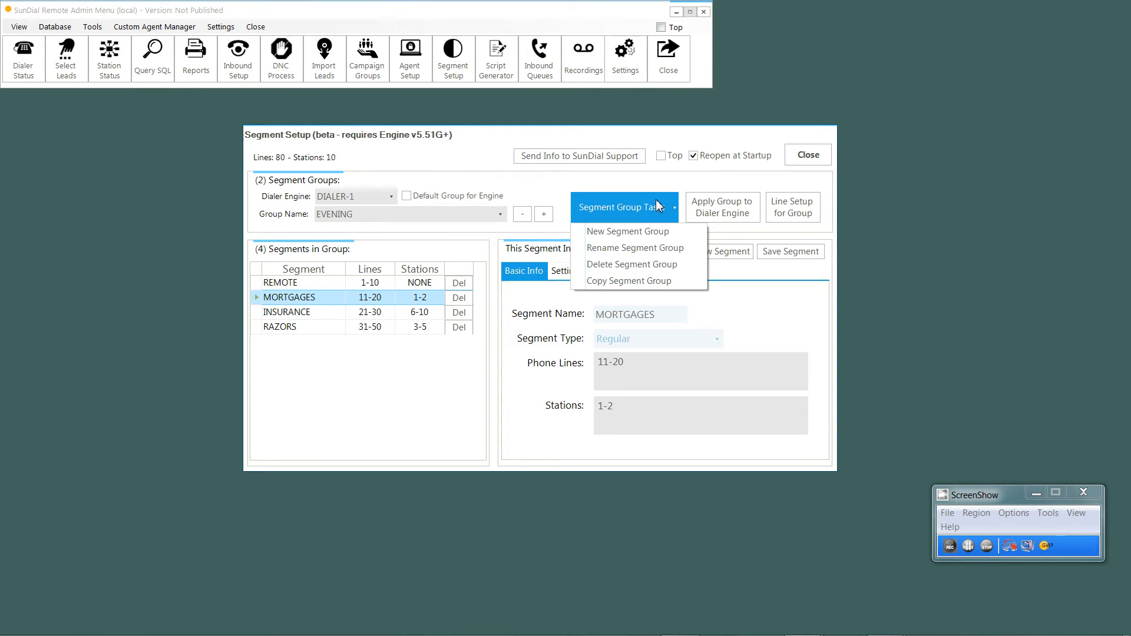
click(637, 233)
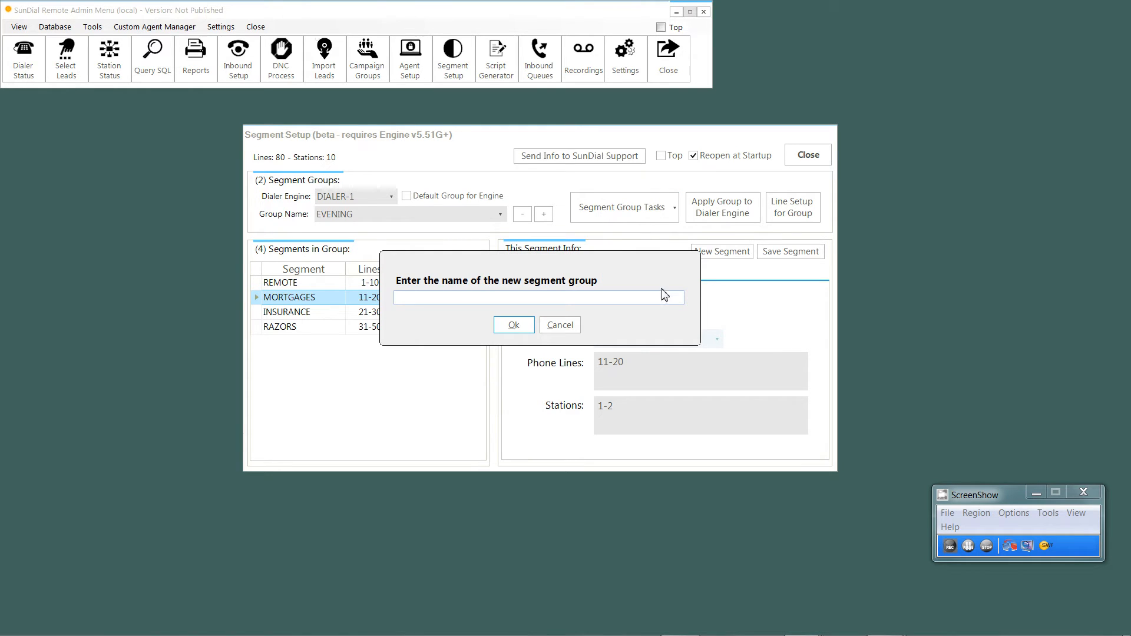
text(afternoon)
key(Return)
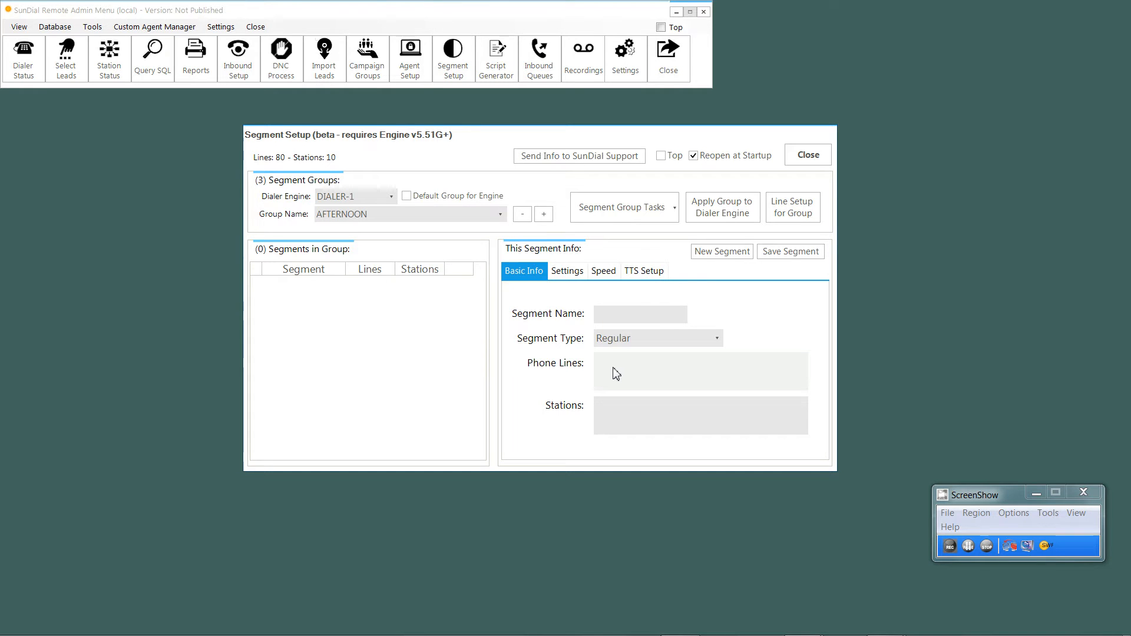
Step: Add and save a REMOTE segment of type Remote Agent Lines with phone lines 1-10 and stations NONE
click(723, 251)
text(re)
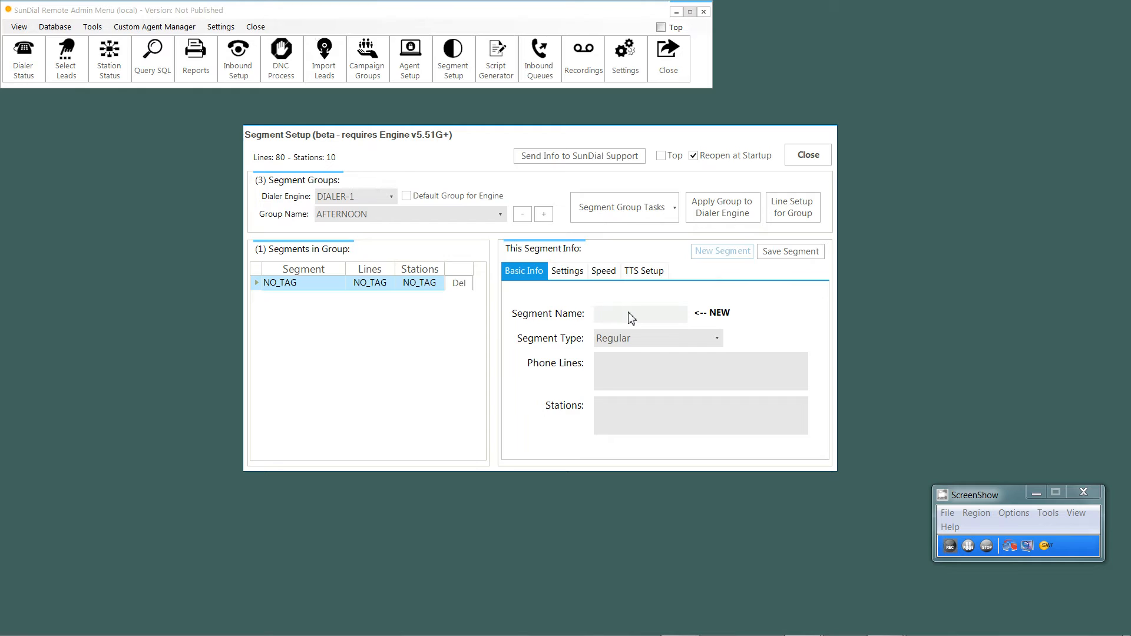
text(remote)
key(Tab)
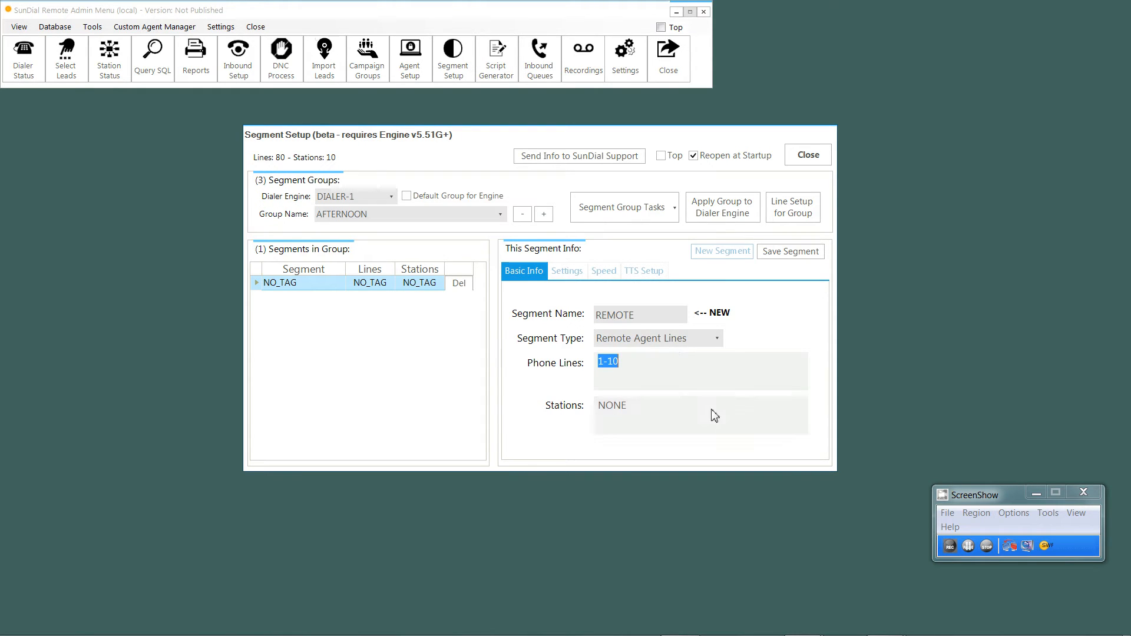
click(772, 257)
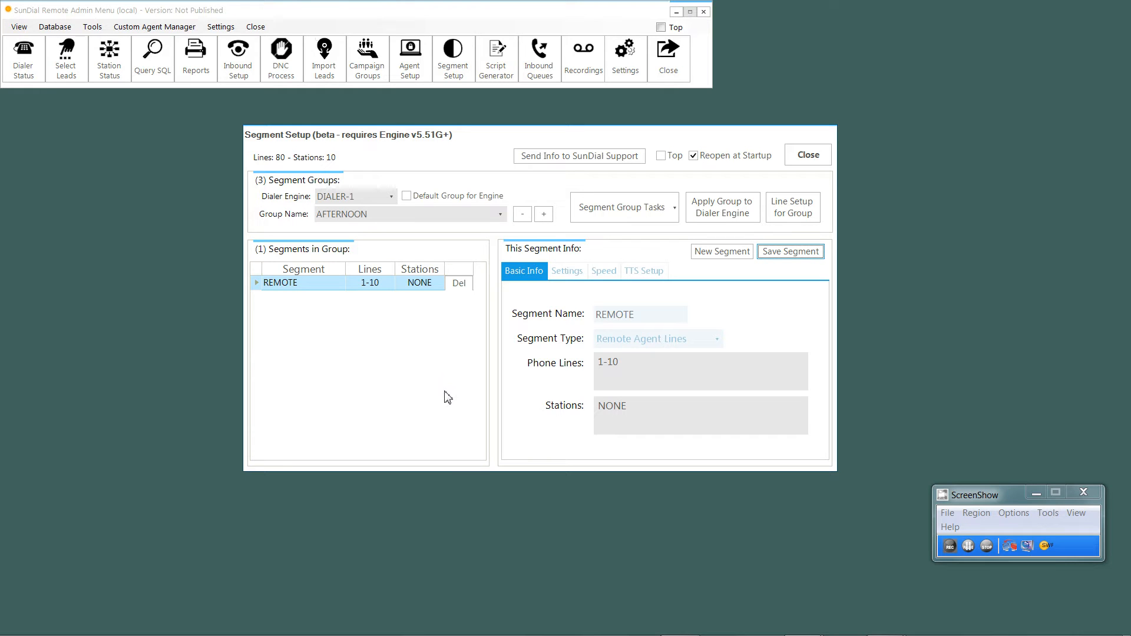
Step: Add and save a Regular segment named SOCKS with phone lines 11-30 and stations 1-5
click(714, 252)
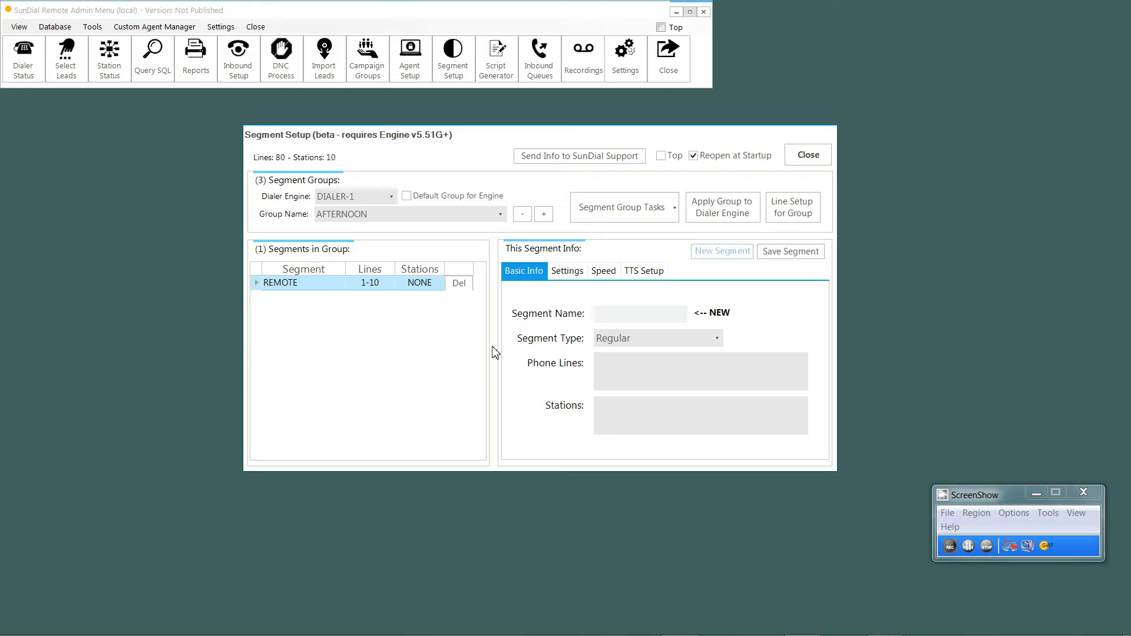
text(socks)
key(Tab)
key(Tab)
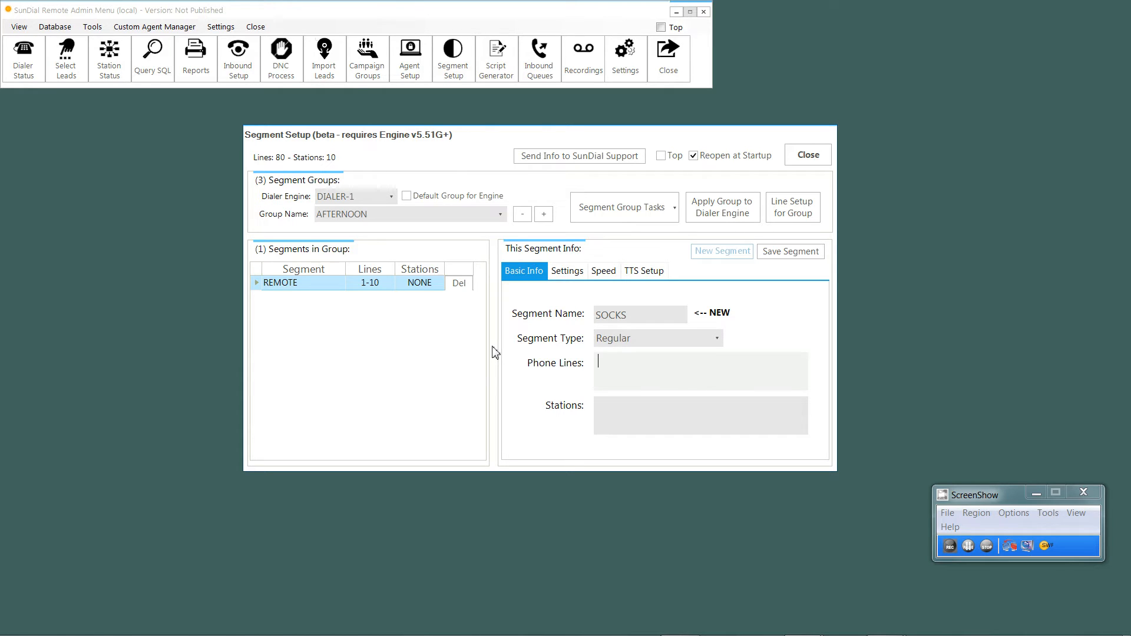
text(11-30)
key(Tab)
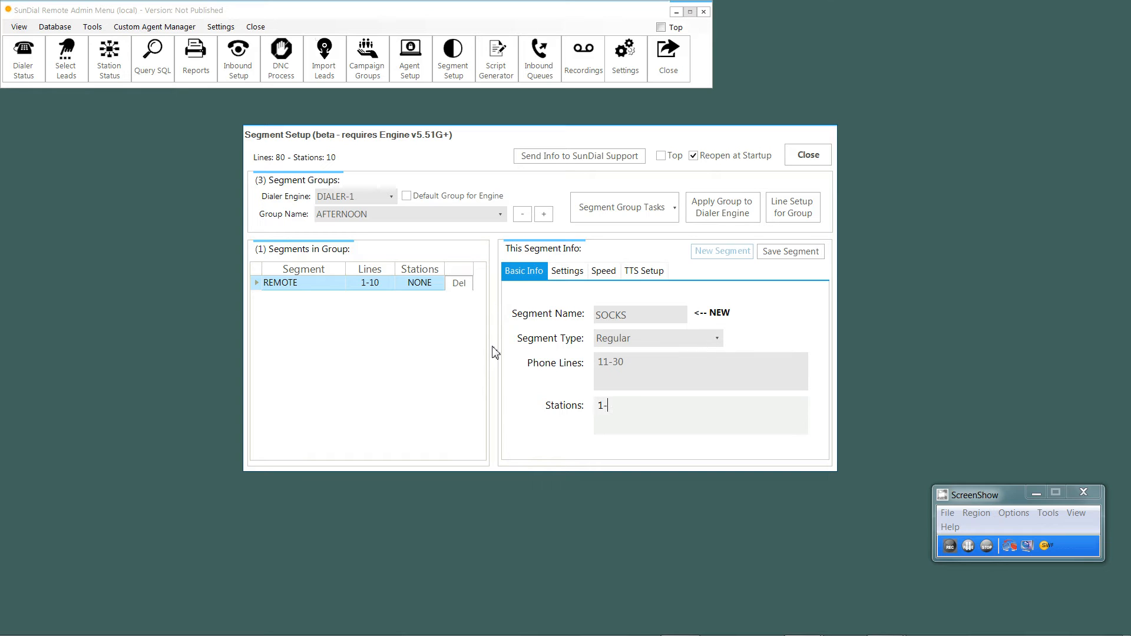
click(806, 252)
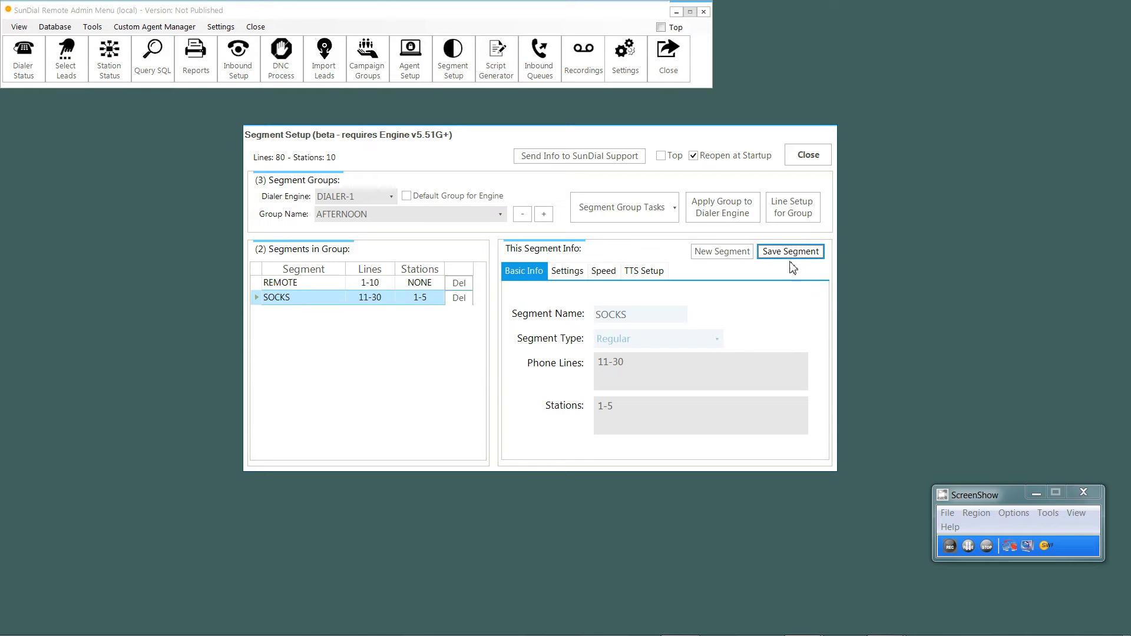
Step: Start a new Regular segment named UNDERWEAR and try assigning phone lines 30-45 to it
click(701, 254)
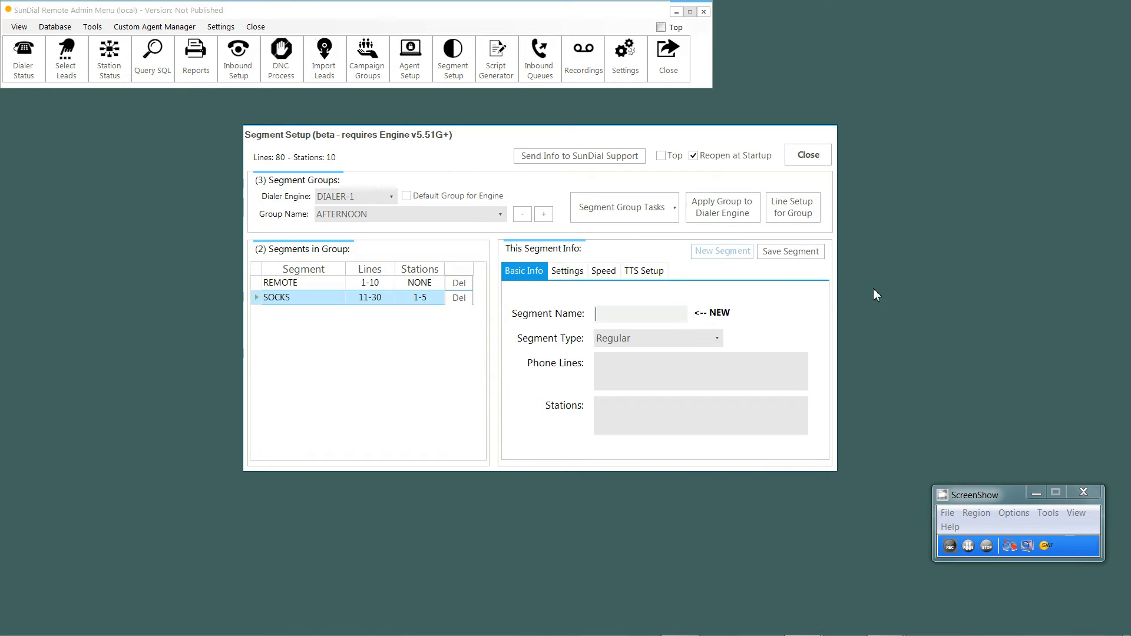
text(undrrswear)
key(Tab)
key(Tab)
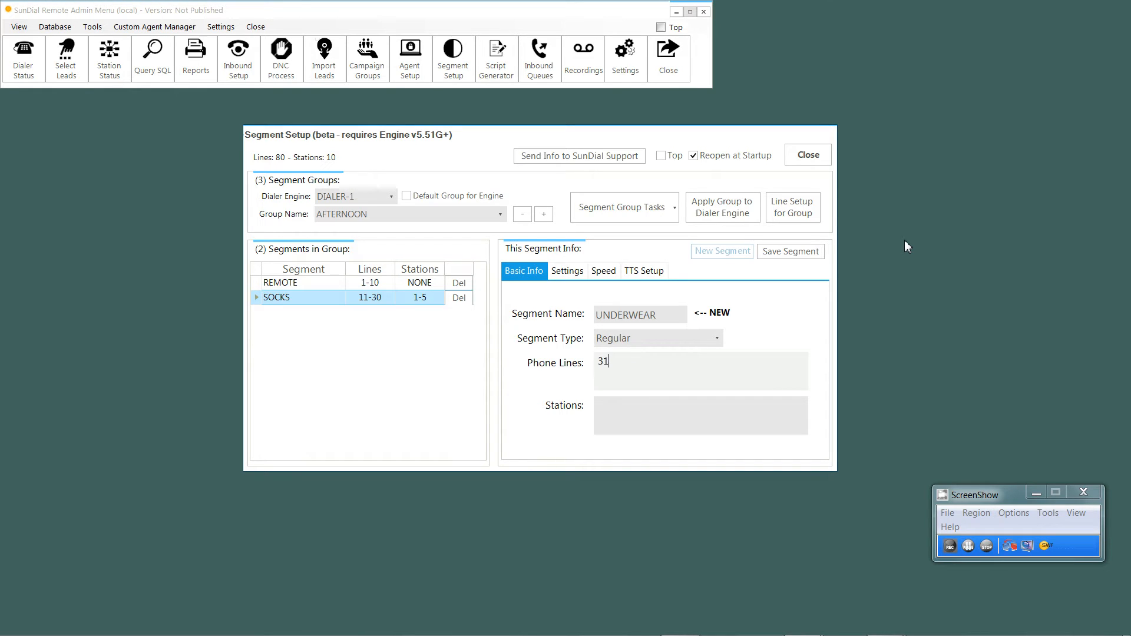
text(30-45)
key(Tab)
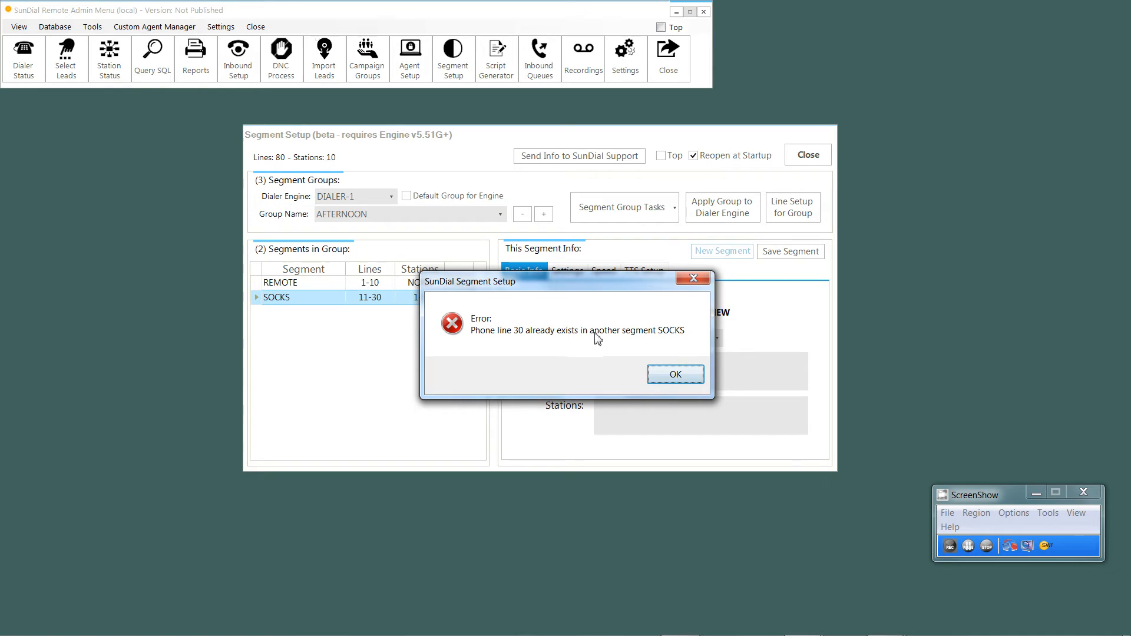
click(659, 377)
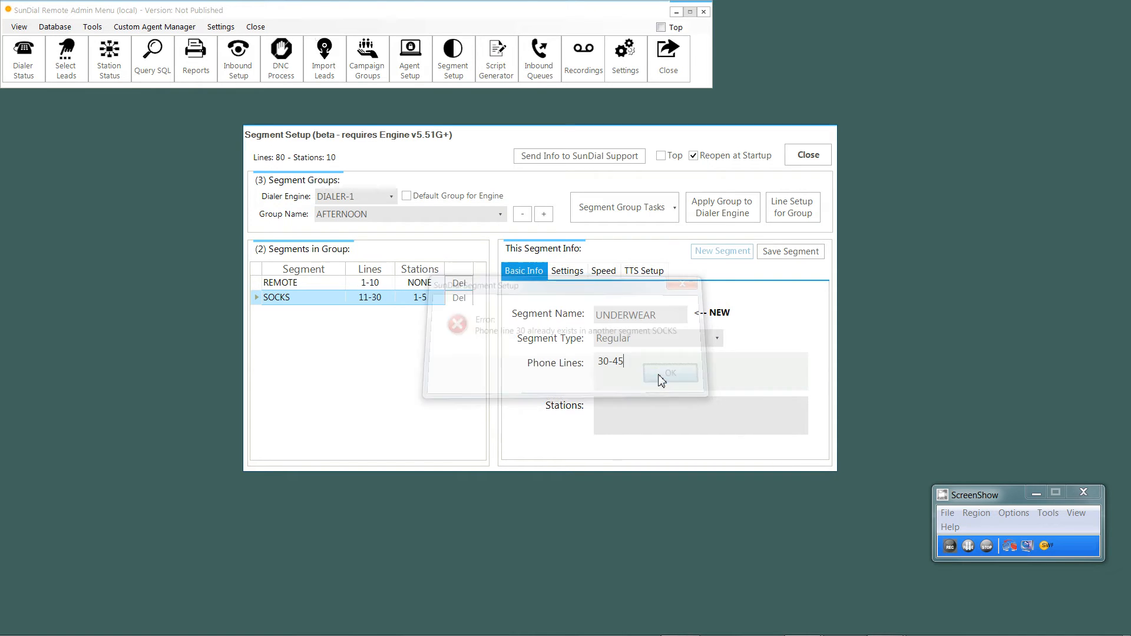
Step: Set the UNDERWEAR segment's phone lines to 31-45 and its stations to 6-10, and save the segment
key(BackSpace)
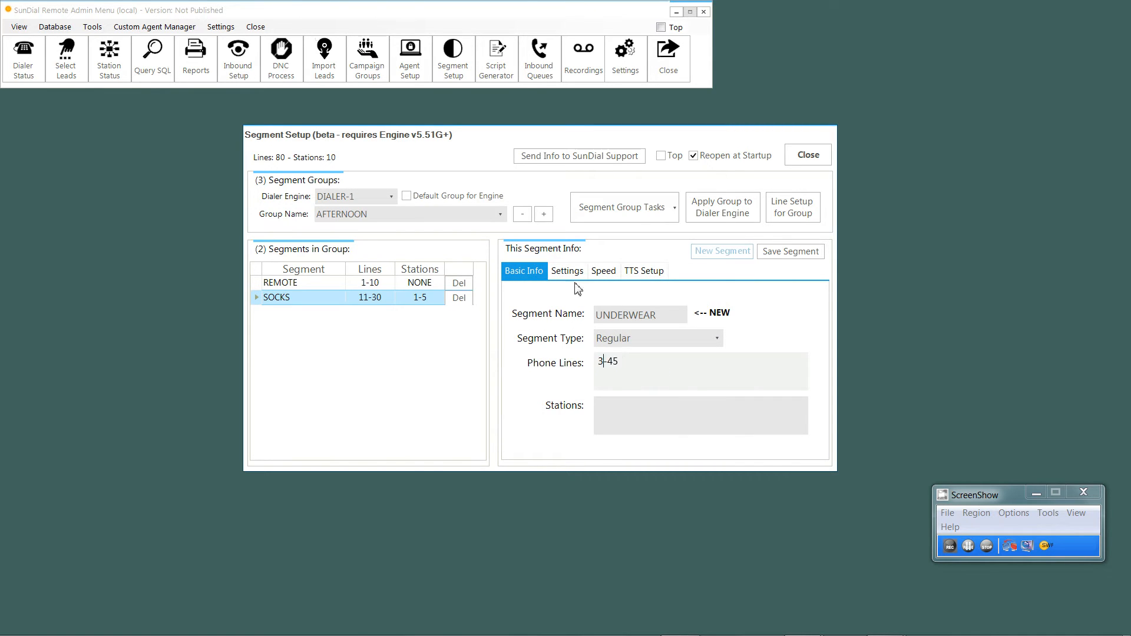
text(1)
key(Tab)
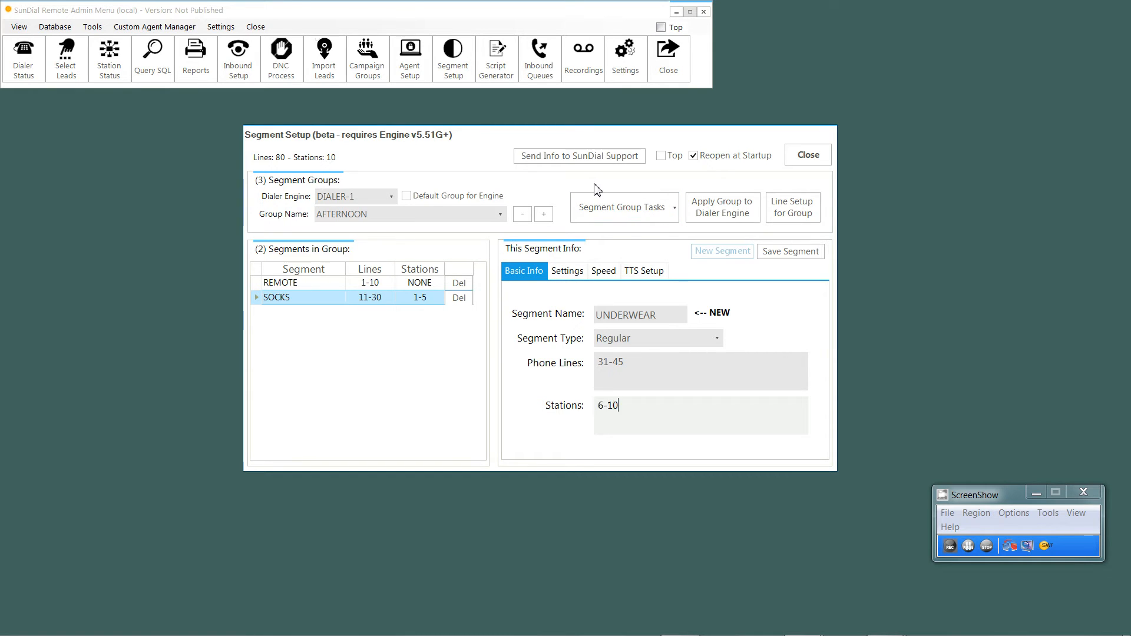
click(781, 253)
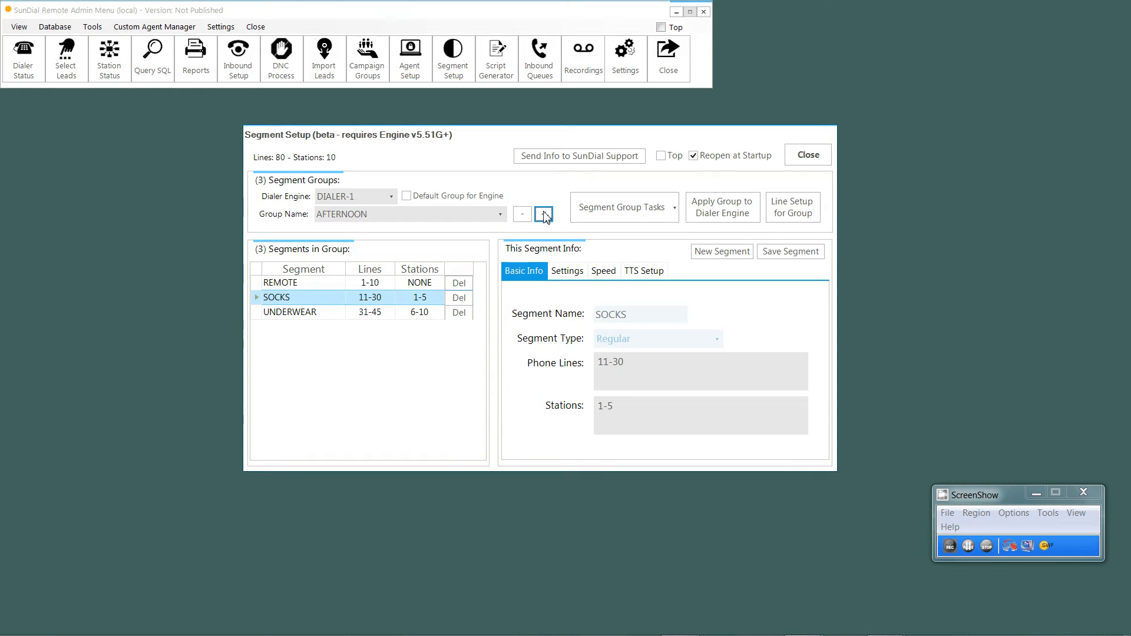
Step: Bring up the SunDial Call Engine window and arrange it beside the Segment Setup window so both can be seen
mouse_move(706, 625)
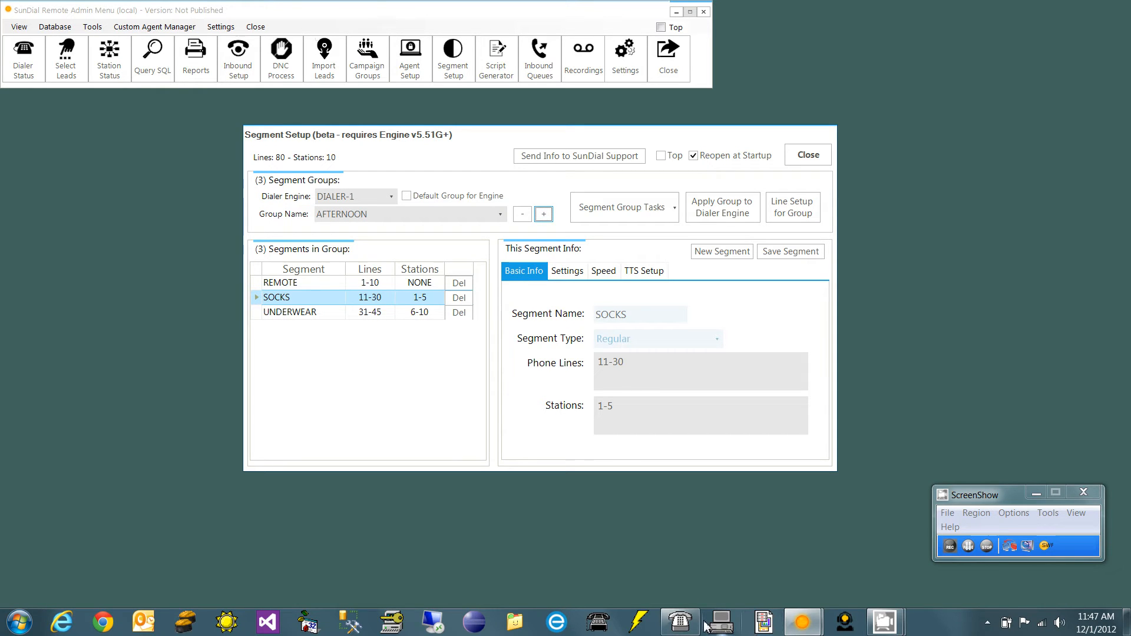
click(628, 554)
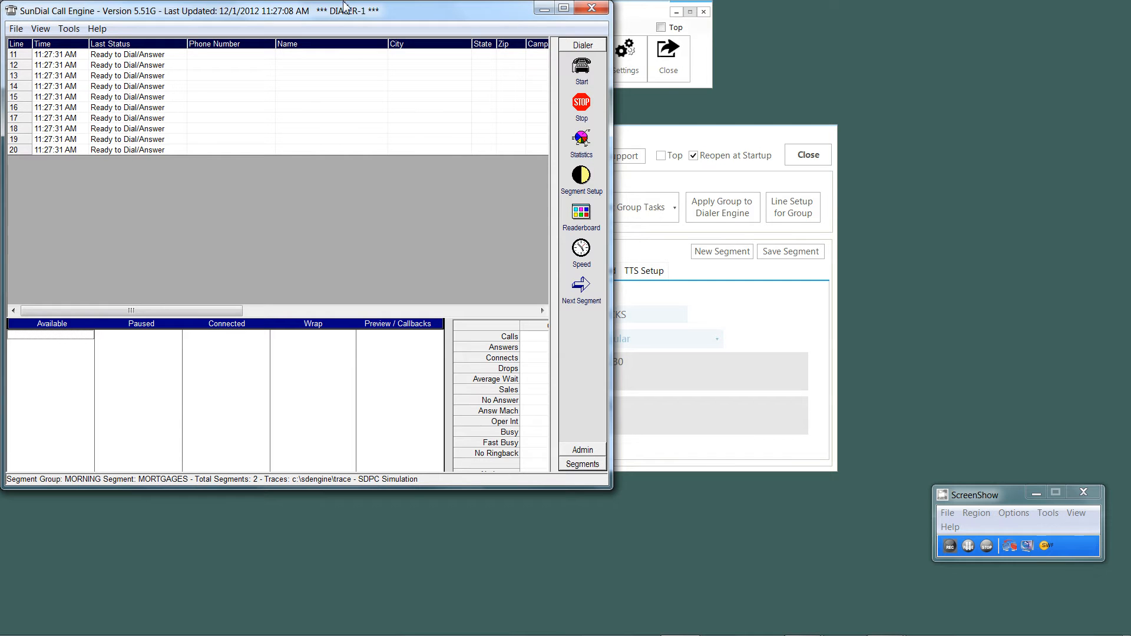
drag(406, 11, 406, 43)
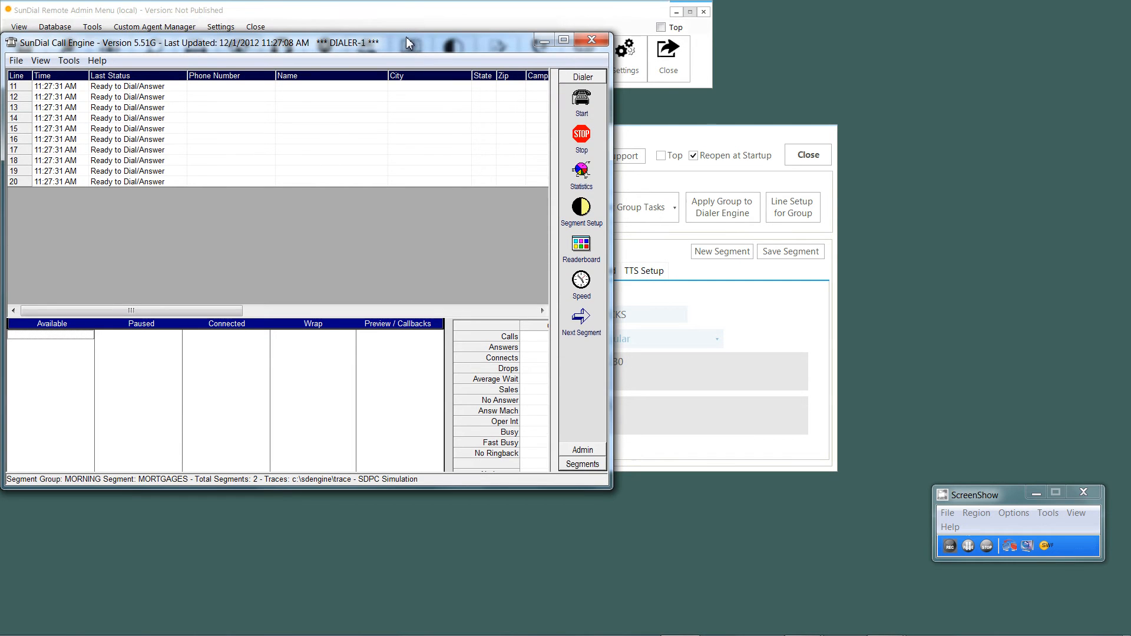
click(709, 134)
drag(709, 138, 803, 113)
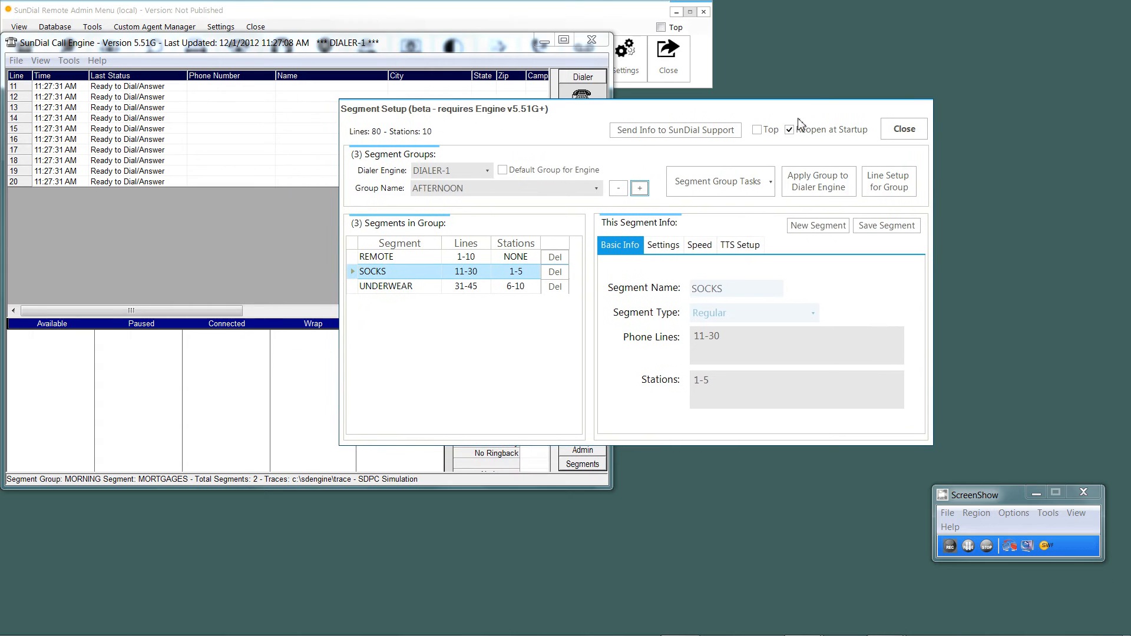
Step: Save the line setup for the AFTERNOON group and apply the group to DIALER-1 with Stop All Lines Dialing enabled
click(818, 183)
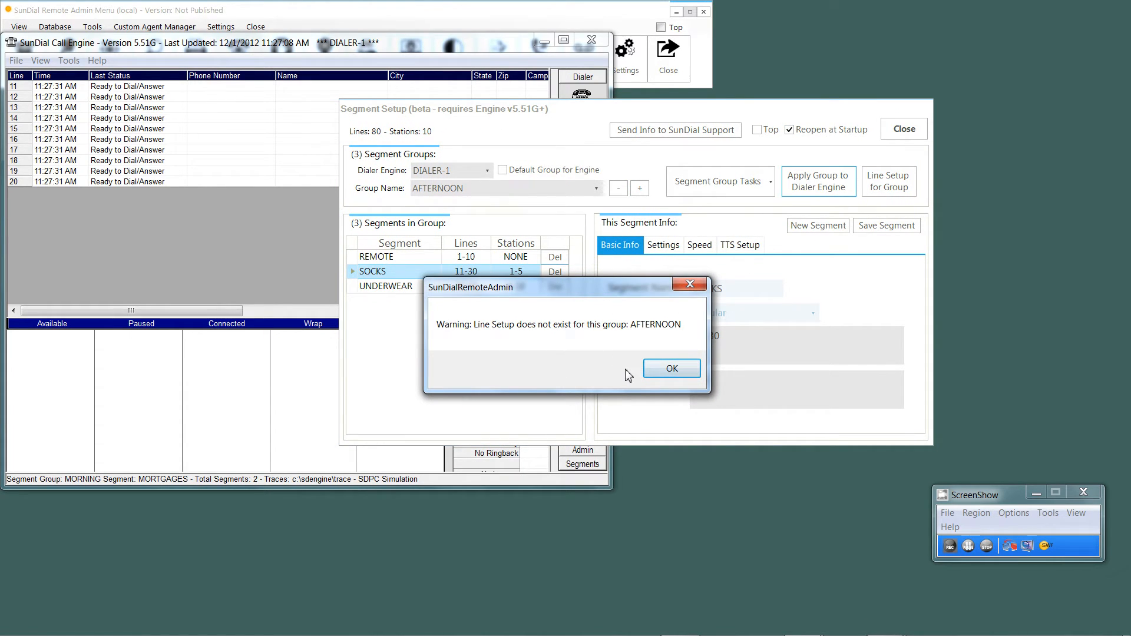
click(672, 369)
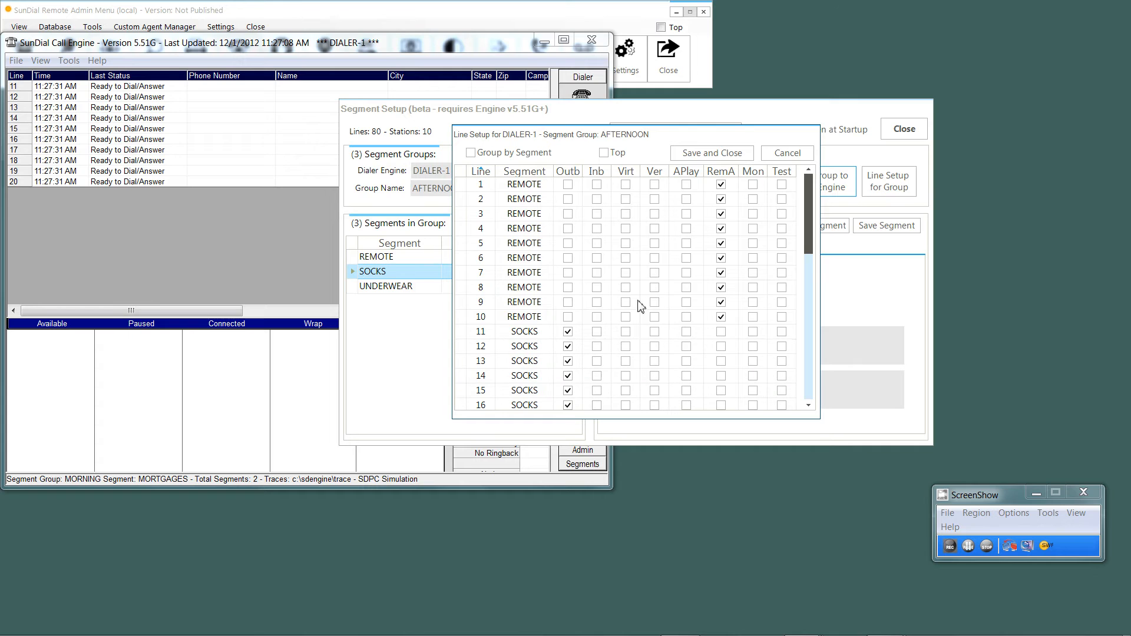
click(735, 157)
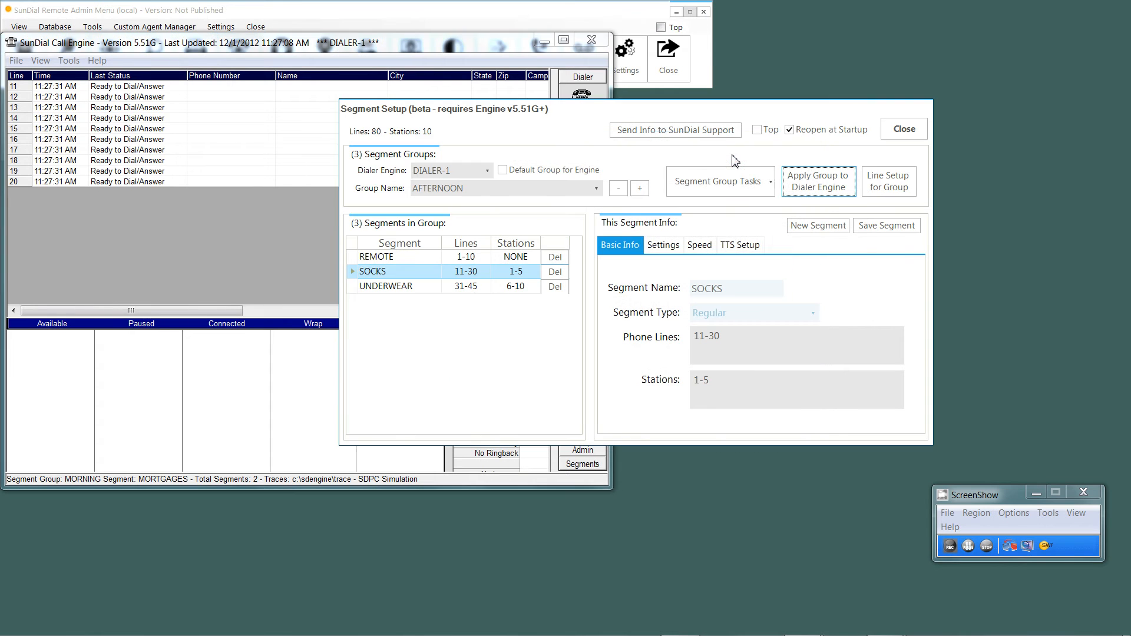
click(807, 187)
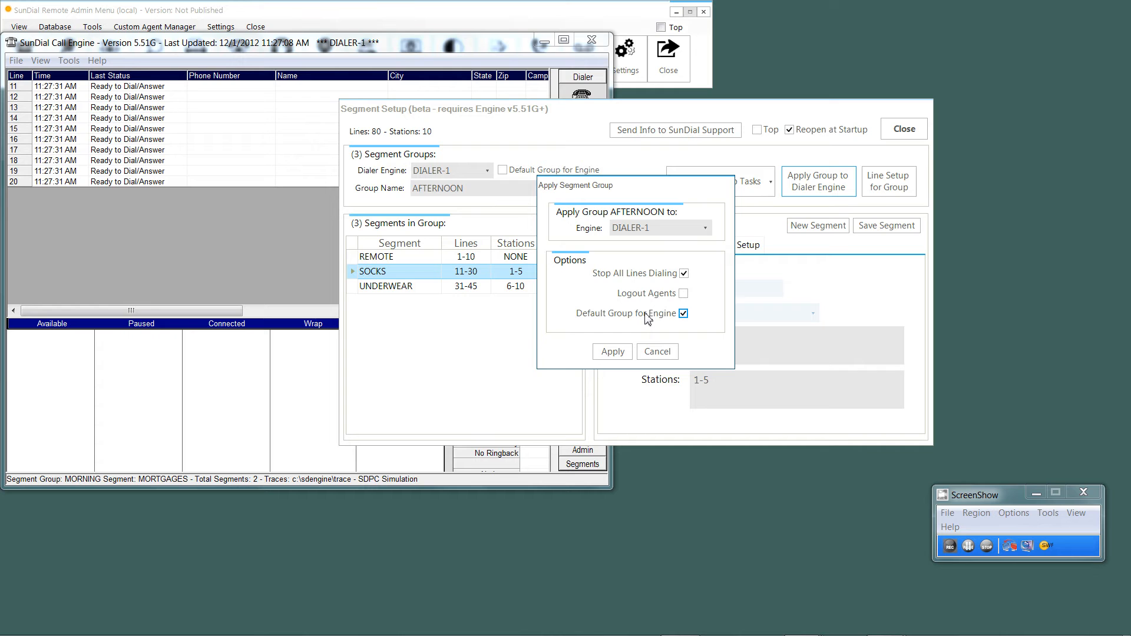
click(615, 352)
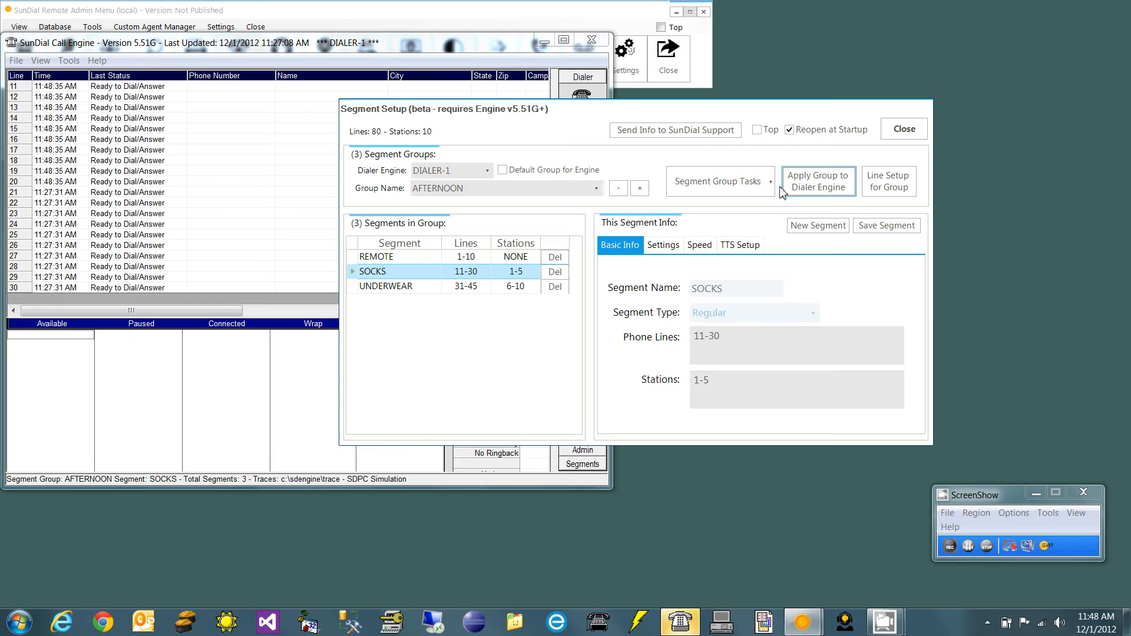
Step: Copy the AFTERNOON segment group to a new group named SATURDAY-AFTERNOON and minimize the Call Engine window
click(731, 183)
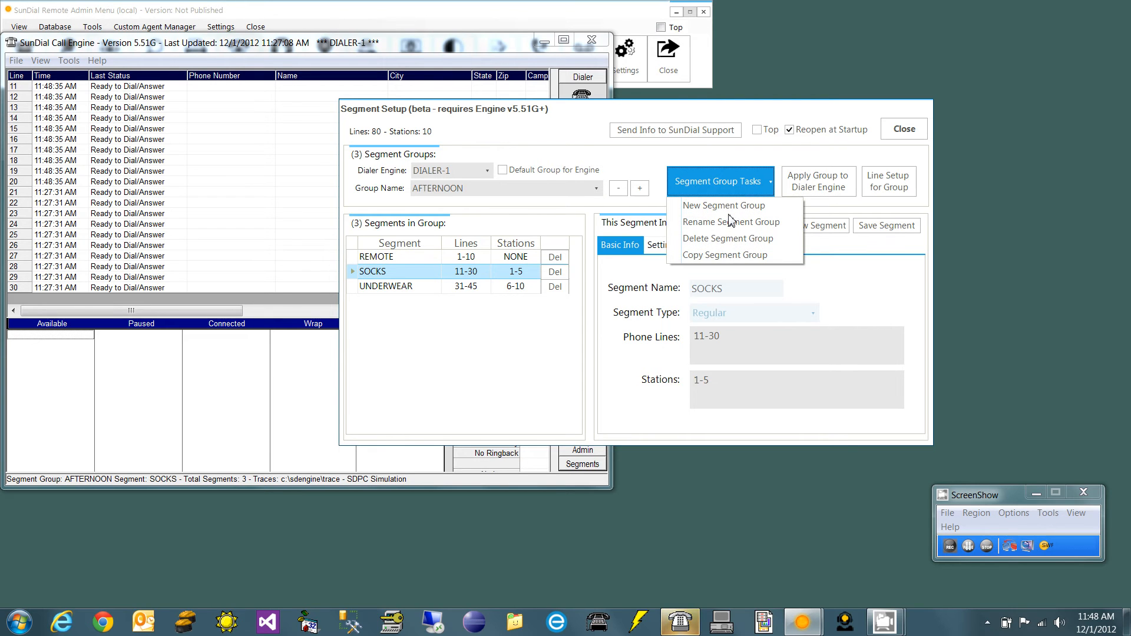
click(729, 256)
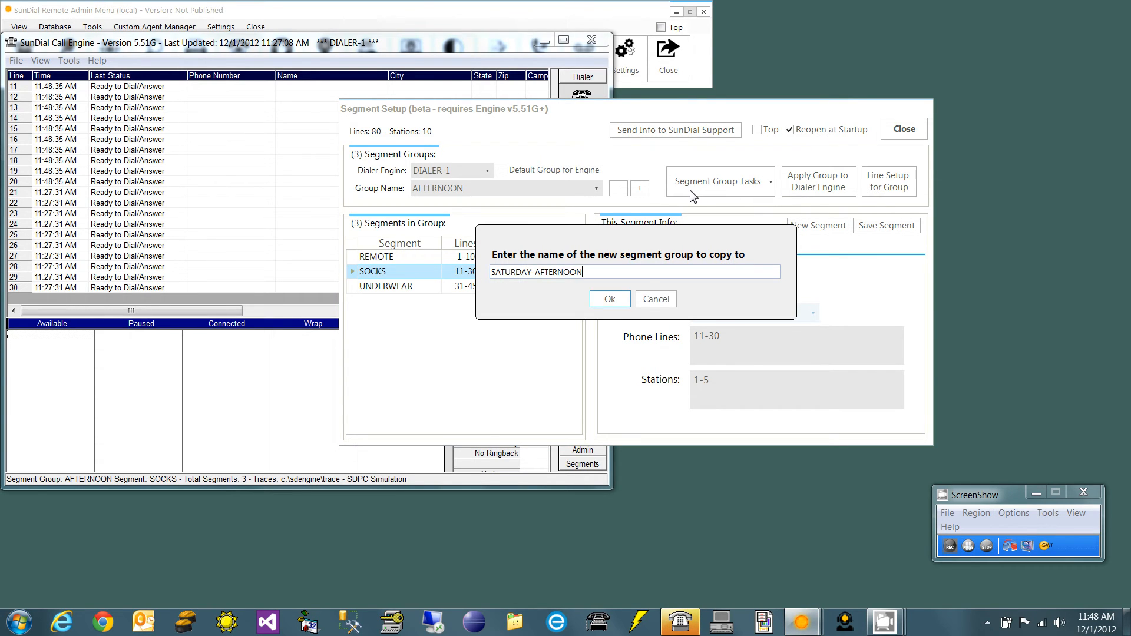
key(Return)
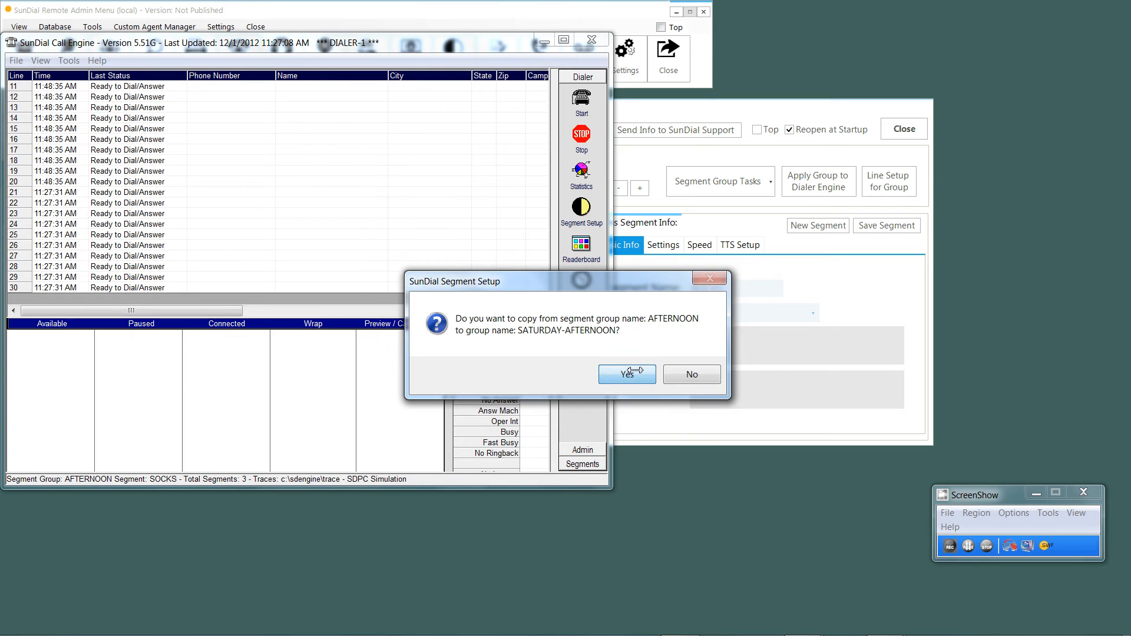
click(627, 374)
click(545, 40)
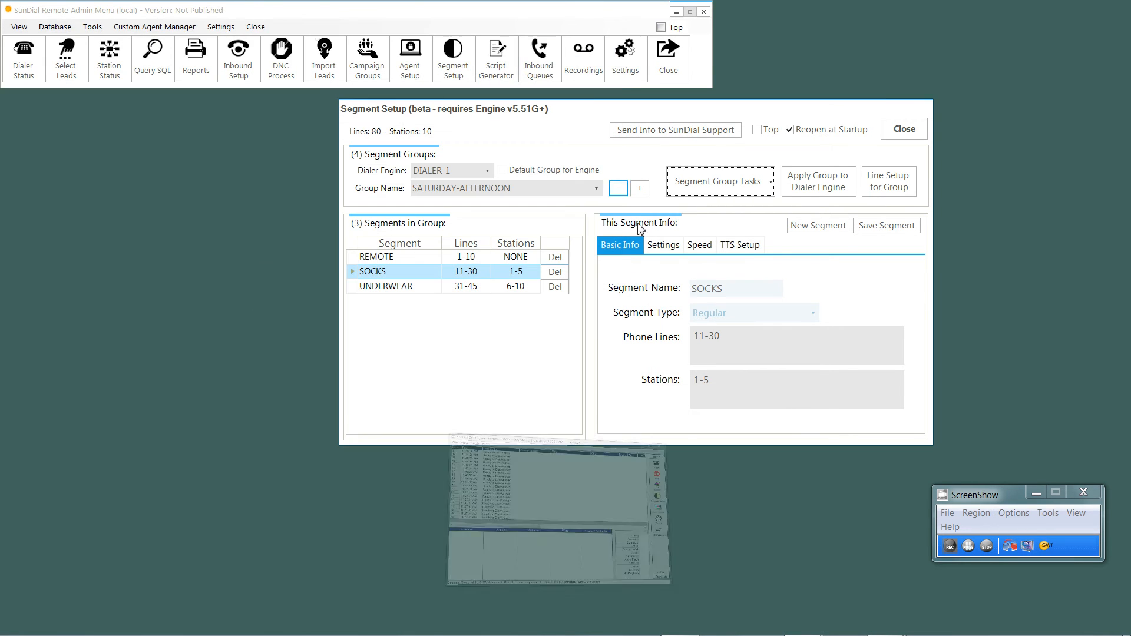
Step: Review the phone lines and stations of the SOCKS and UNDERWEAR segments in the SATURDAY-AFTERNOON group
click(757, 390)
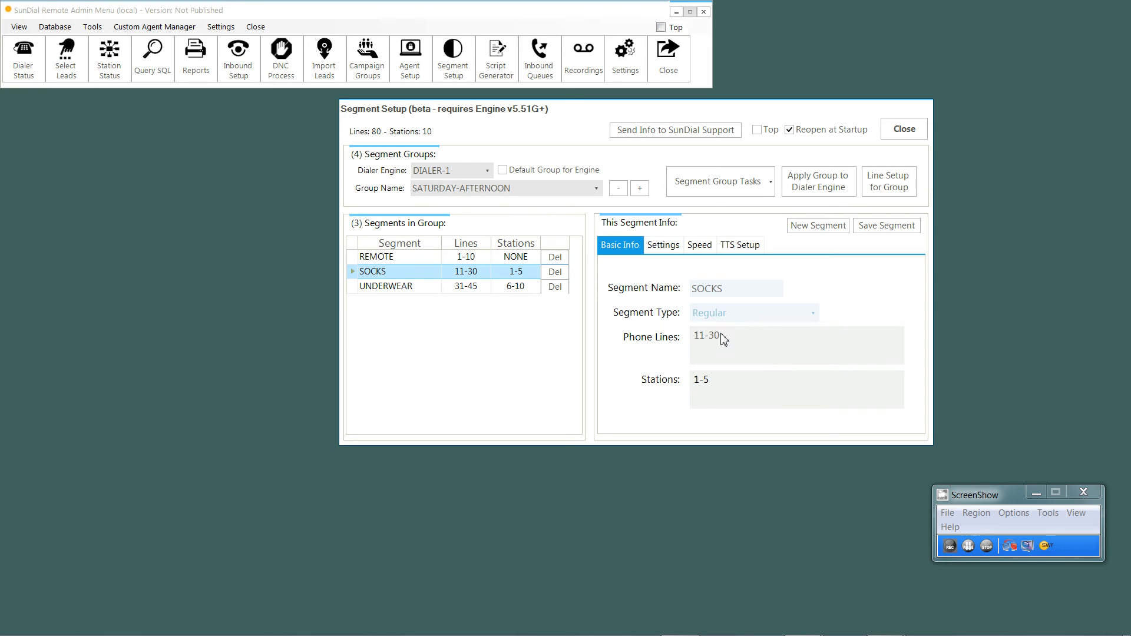
click(437, 285)
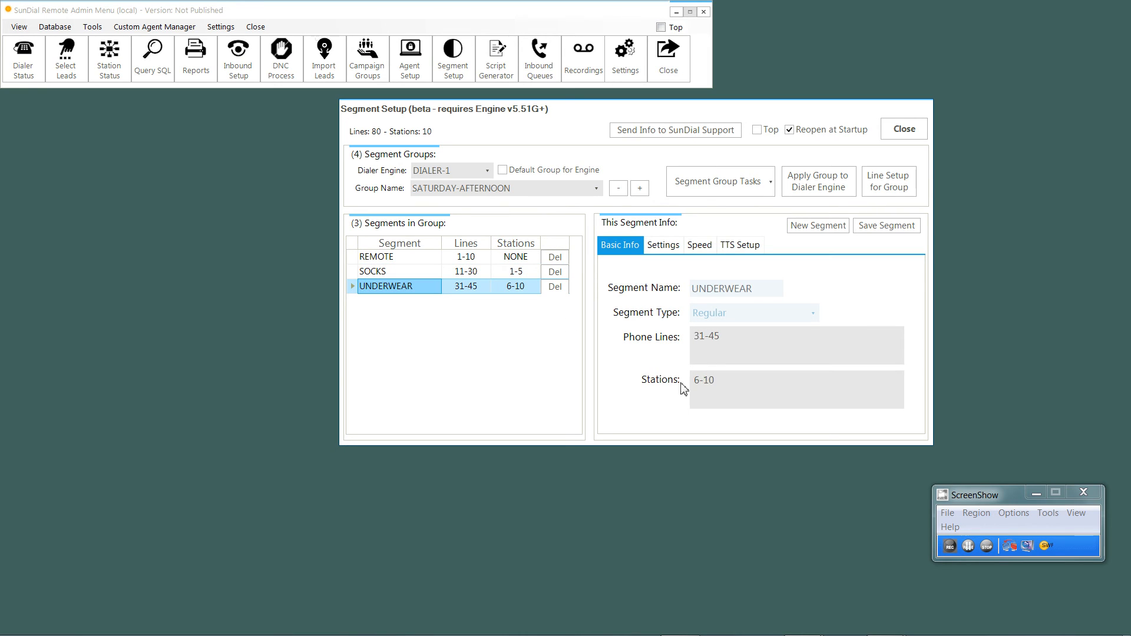
Step: Set the UNDERWEAR segment's stations to 6-8 and start a new segment named HATS with the Regular type
click(735, 392)
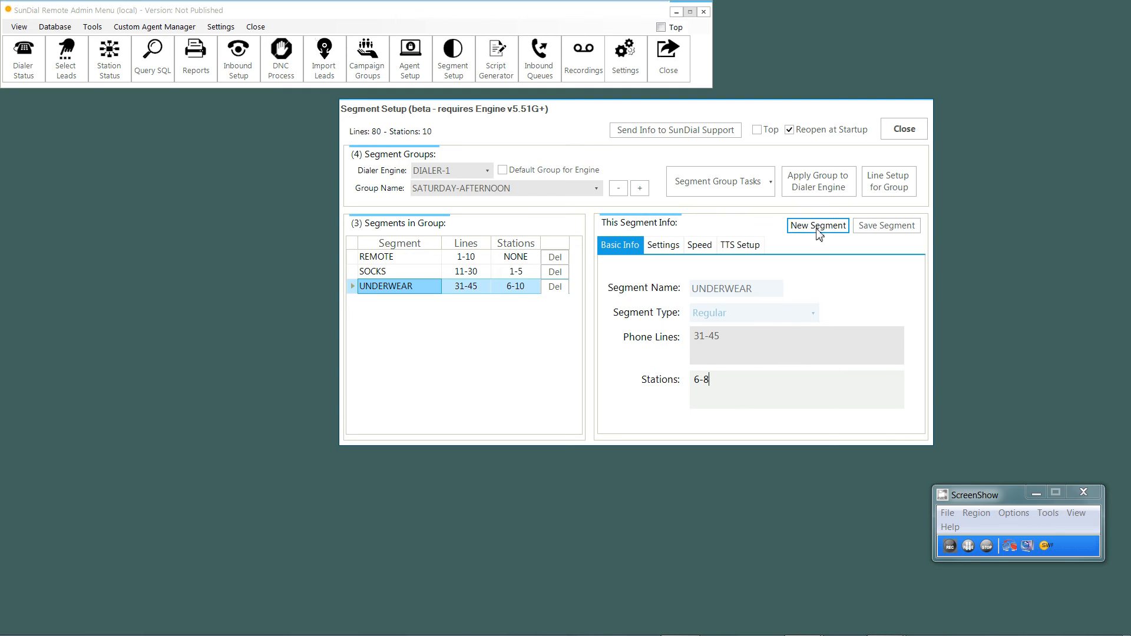
click(796, 227)
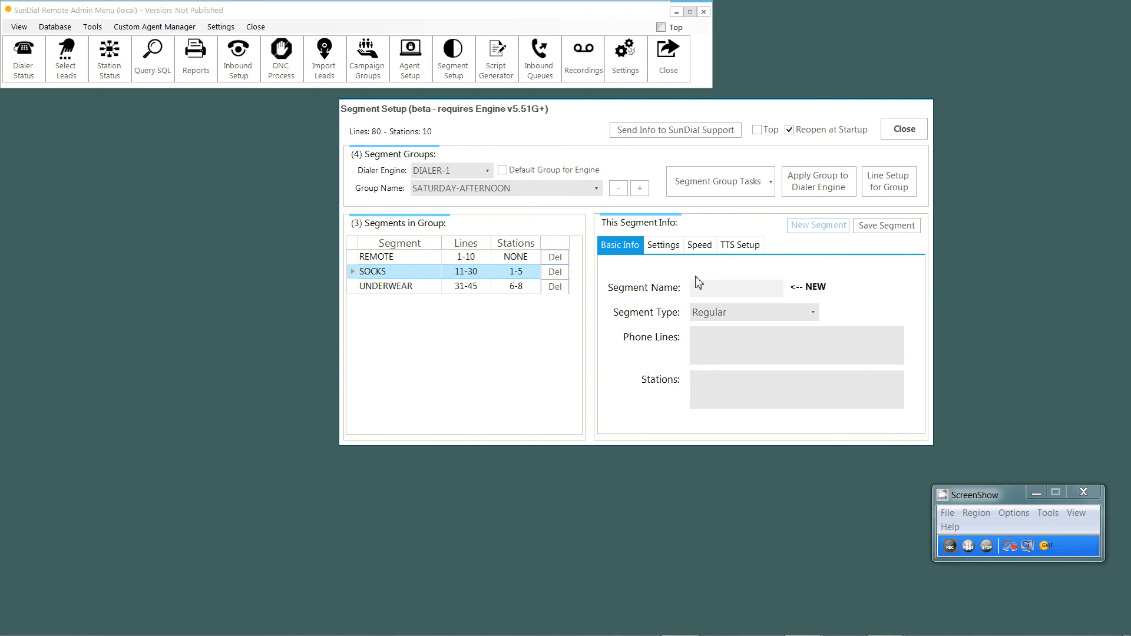
text(HATS)
key(Tab)
key(Tab)
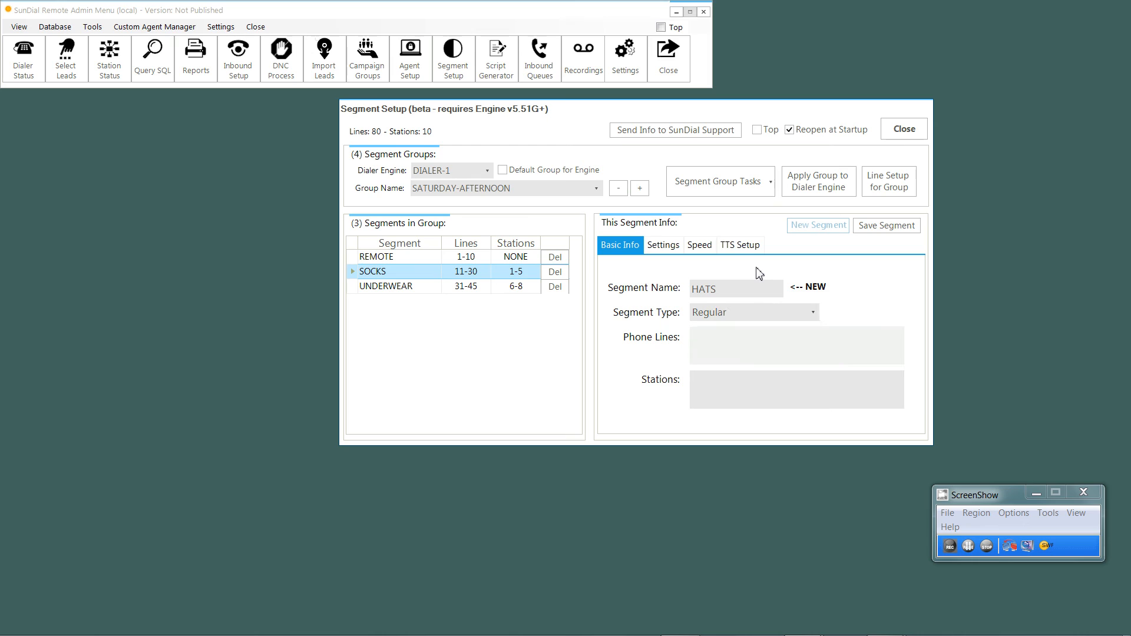
Step: Assign phone lines 46-50 and stations 9-10 to the new HATS segment and save it
text(46-RSE)
key(BackSpace)
key(BackSpace)
key(Tab)
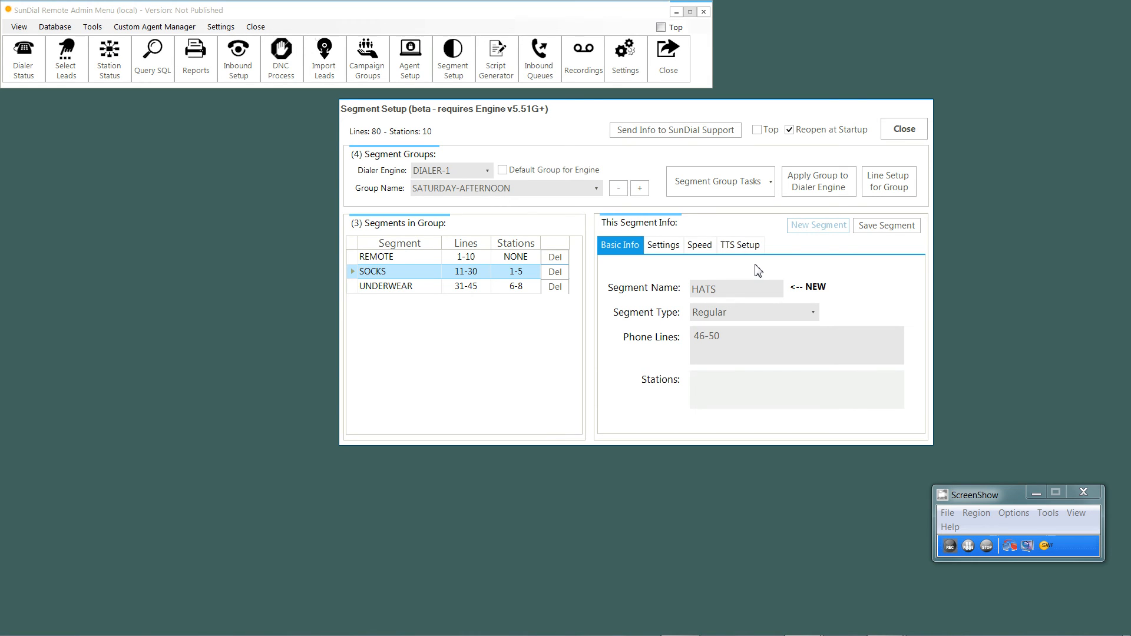
text(9=)
text(-10)
click(867, 228)
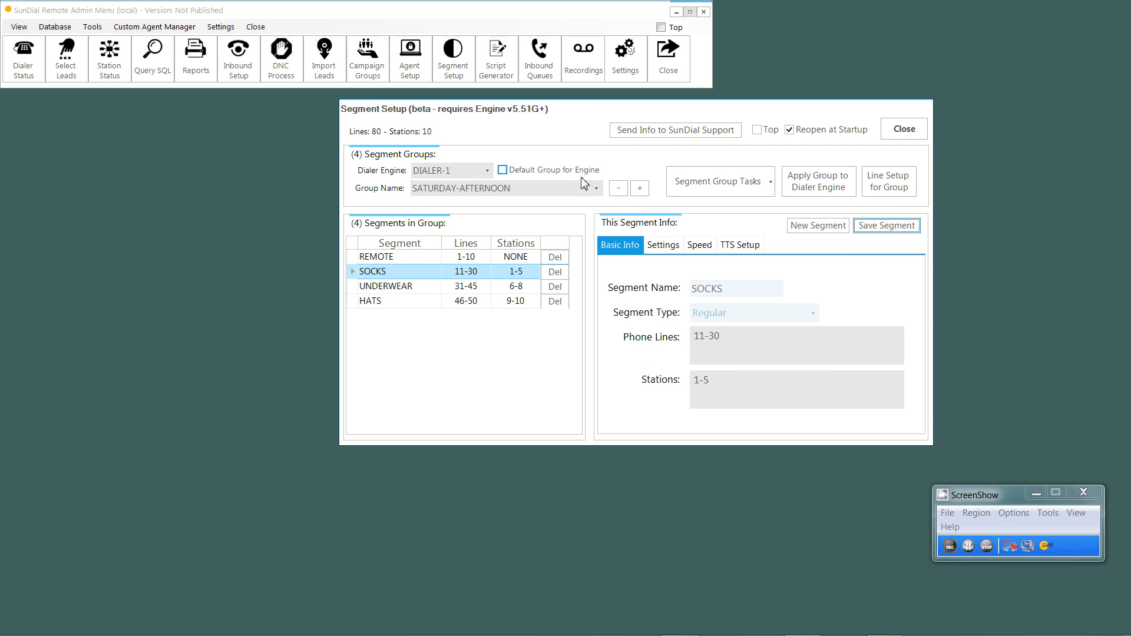
Step: Step forward through the segment groups from SATURDAY-AFTERNOON to MORNING to view their segments
click(640, 188)
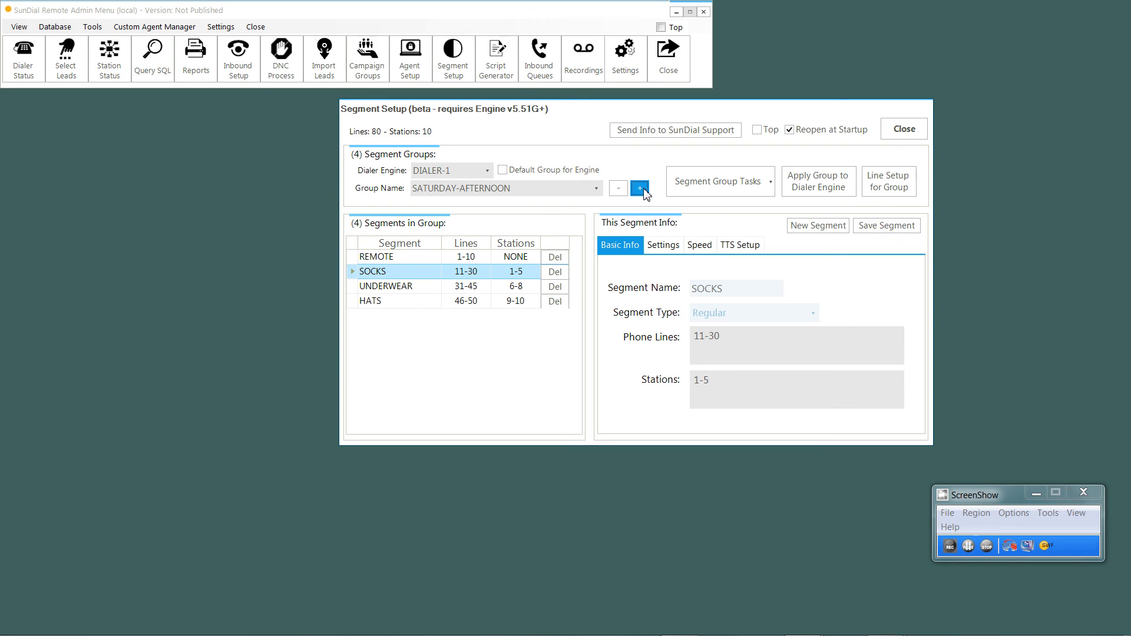
click(641, 189)
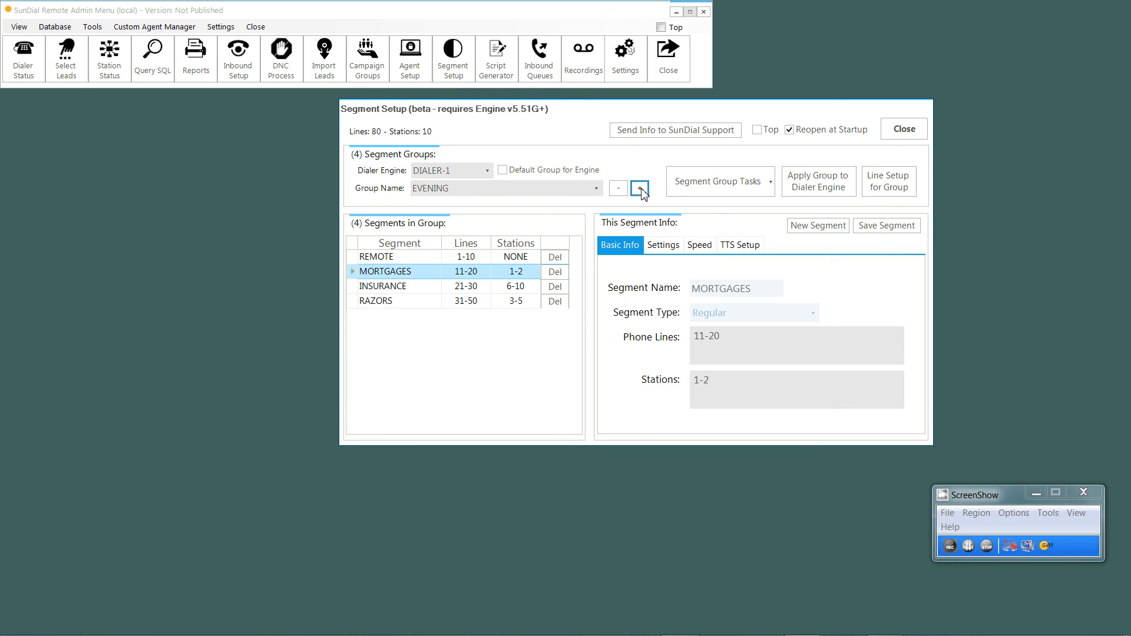
click(641, 189)
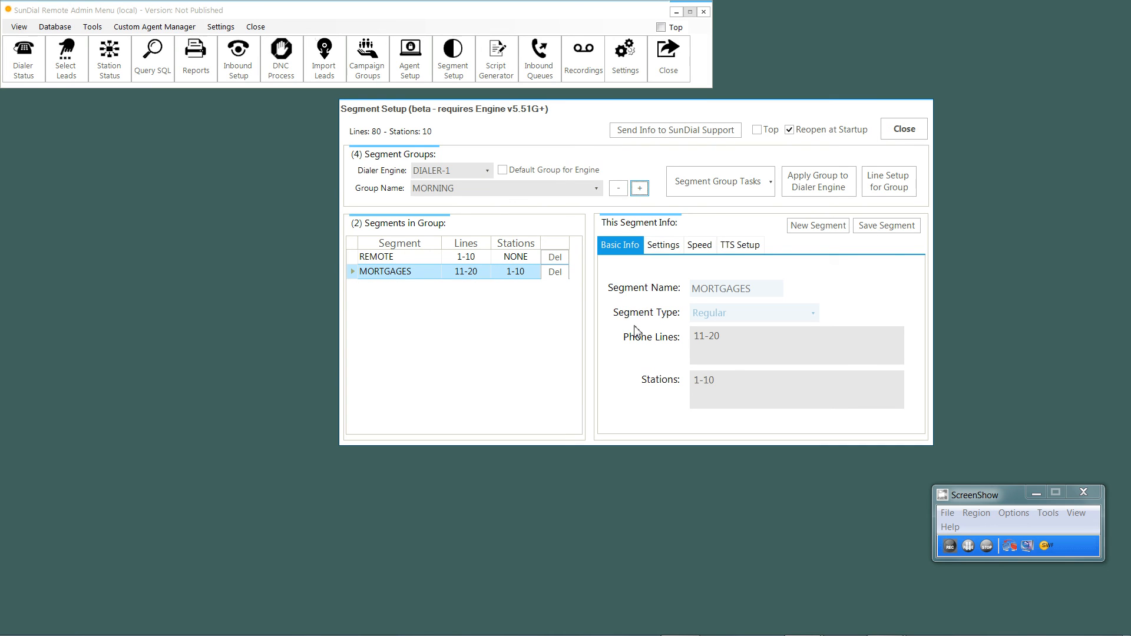
Step: Start an issue report to SunDial Support with the description "This feature rocks!"
click(690, 135)
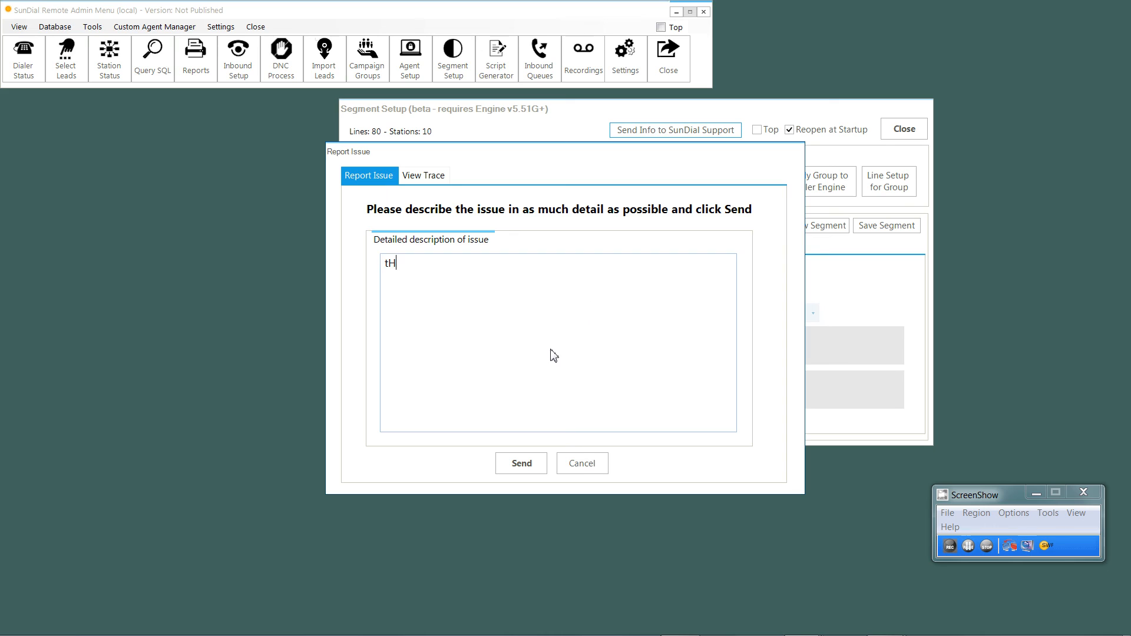
key(BackSpace)
key(BackSpace)
key(BackSpace)
key(BackSpace)
text(This feature rocks)
Step: Look through the trace log attached to the issue report and send the report to SunDial Support
click(439, 176)
click(484, 280)
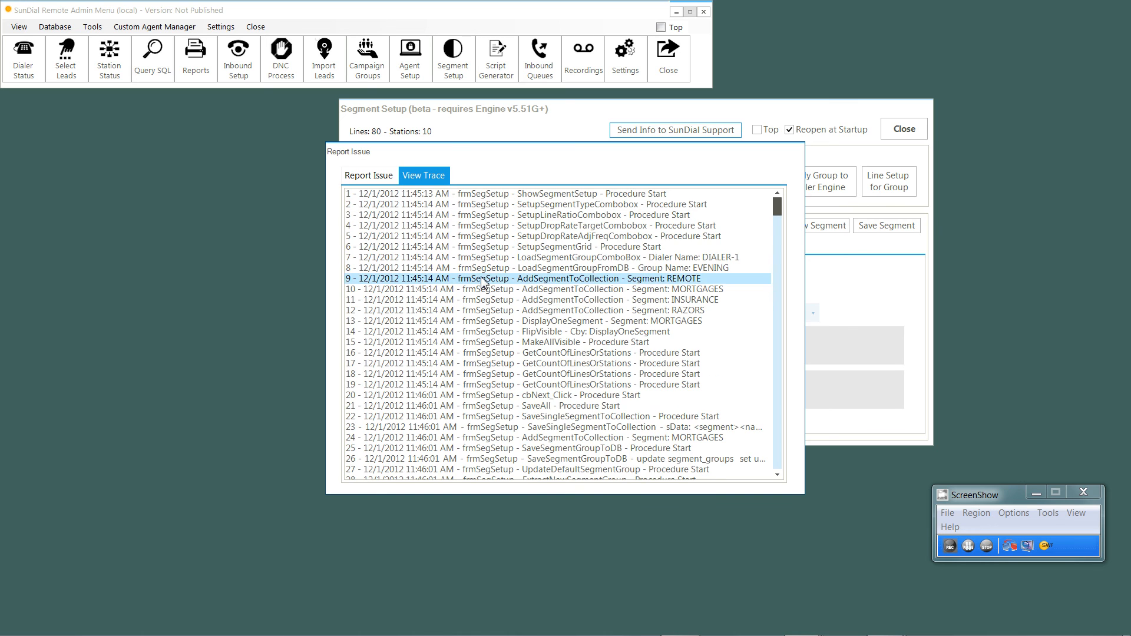
scroll(482, 284, down, 2)
click(384, 176)
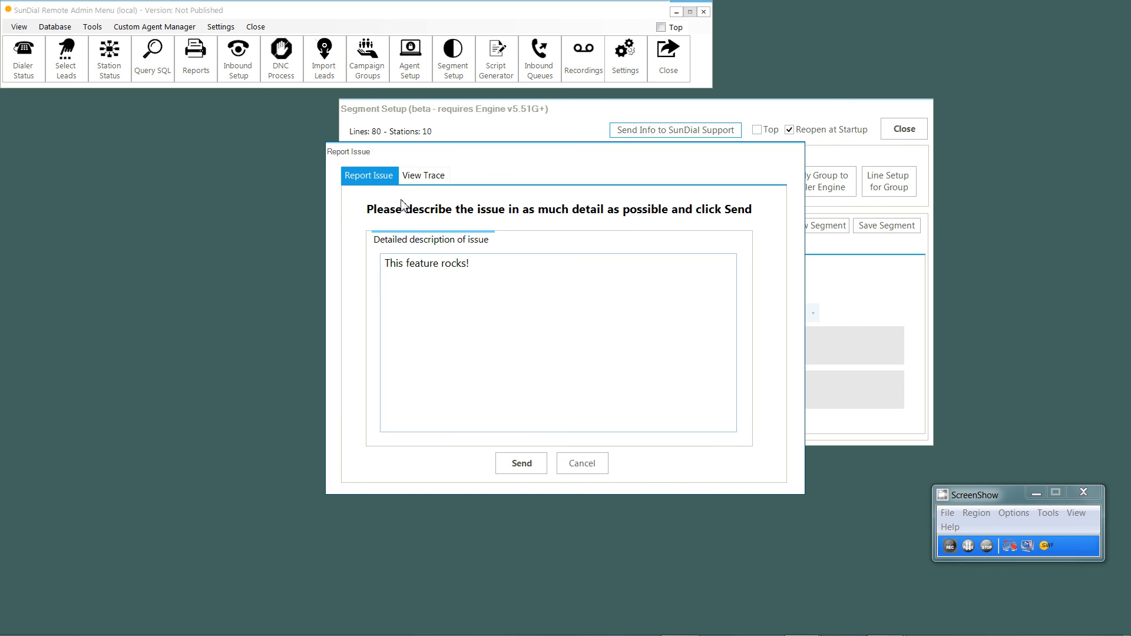
click(524, 463)
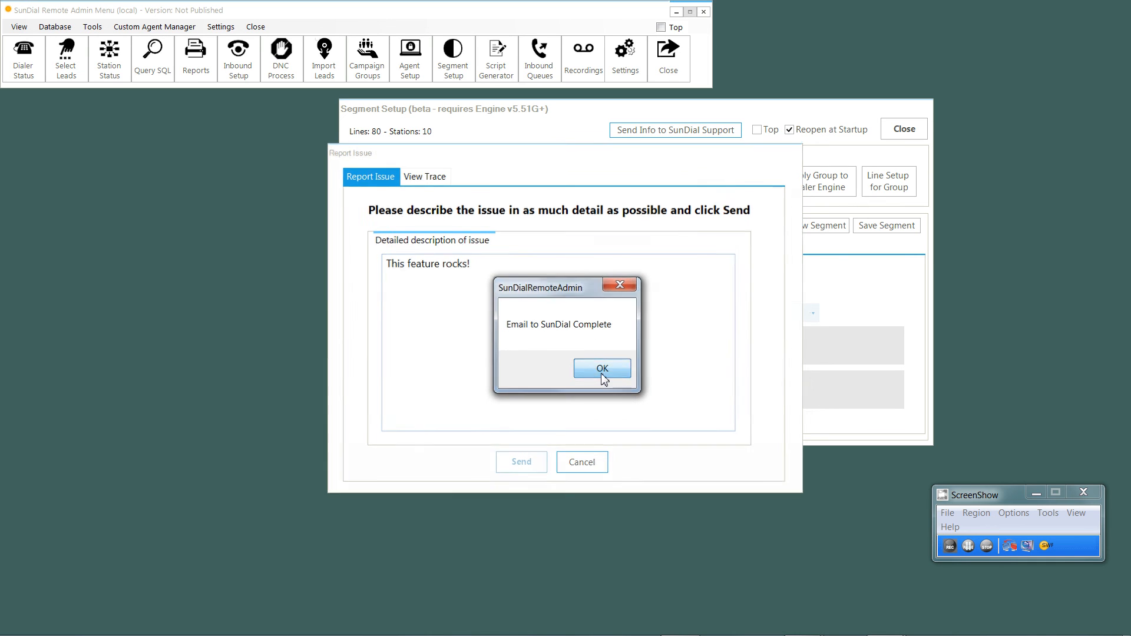
click(594, 371)
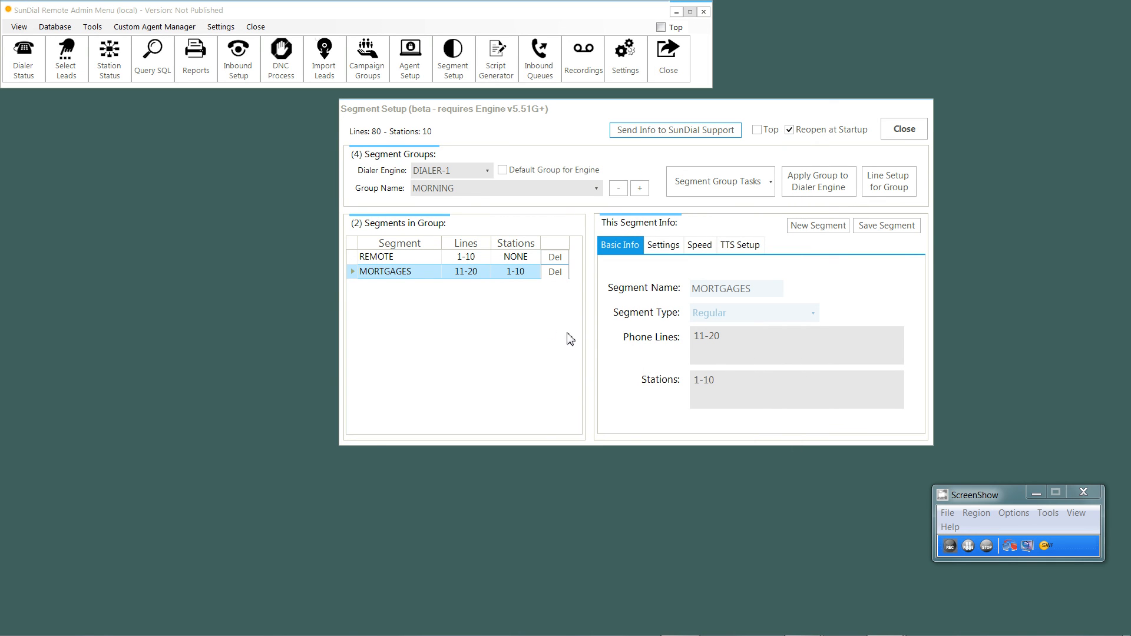